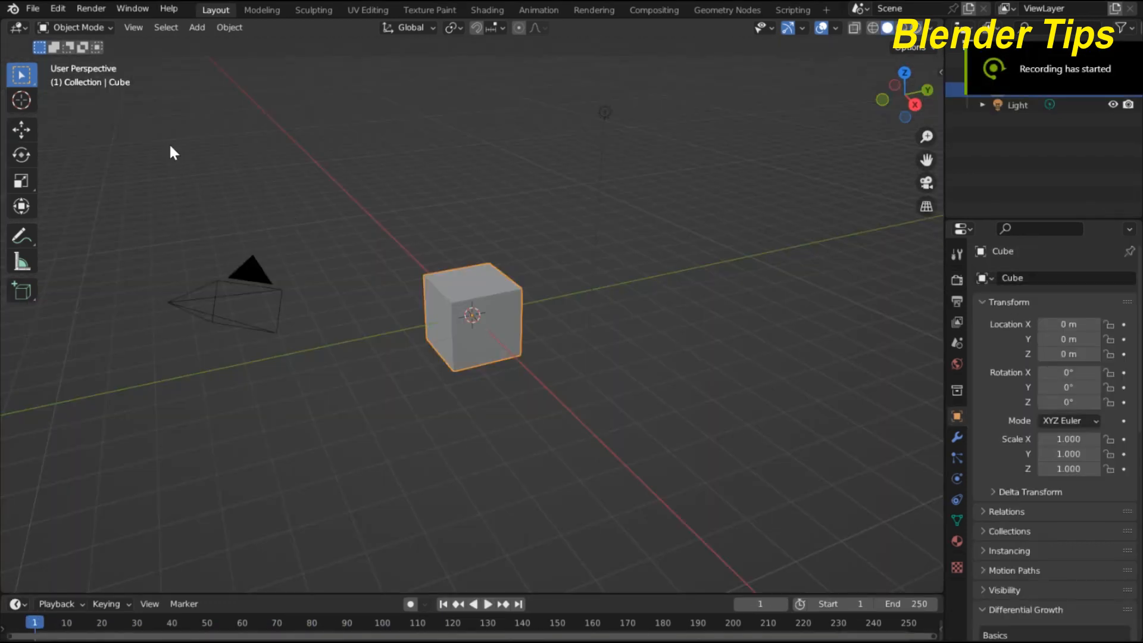
Delete the default camera, cube and light, and add a text object to the empty scene
left_click_drag(169, 146, 668, 394)
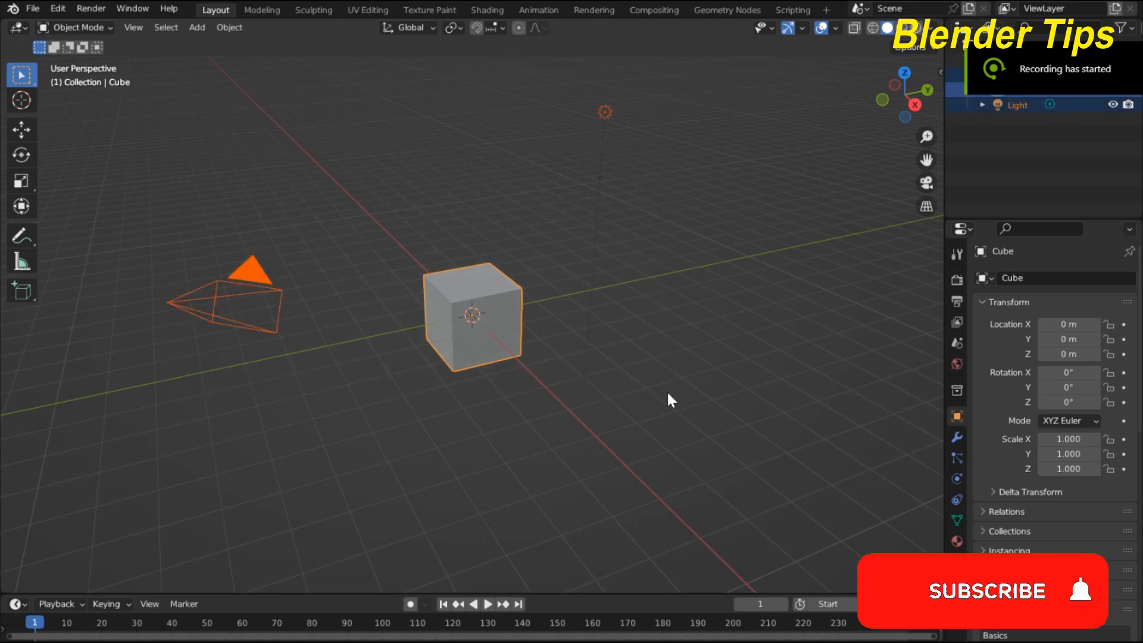
key("Delete")
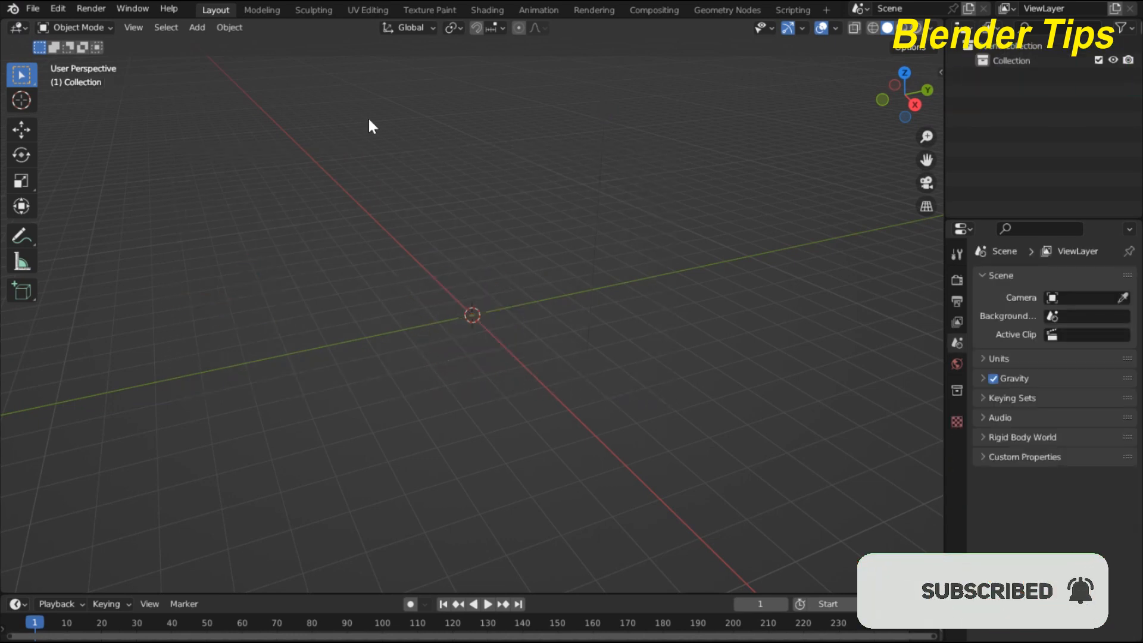
key("shift+a")
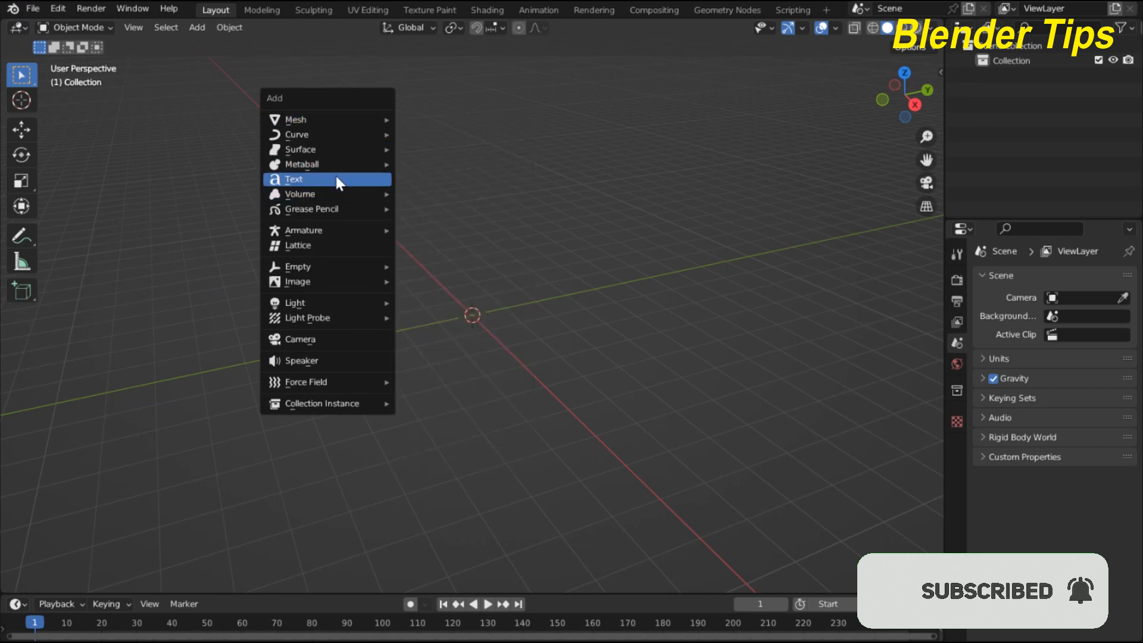
left_click(336, 177)
Rotate the text object 90° about the X axis so that it stands upright
middle_click_drag(433, 318, 518, 373)
scroll(535, 360, "up", 7)
key("r")
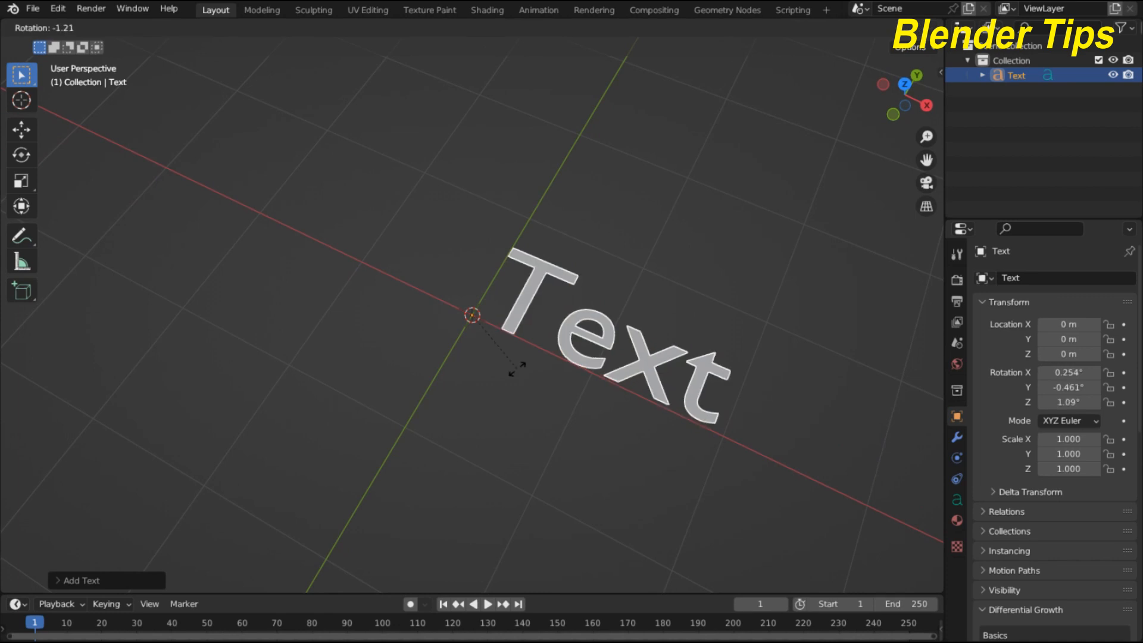
key("x")
key("9")
key("0")
key("Return")
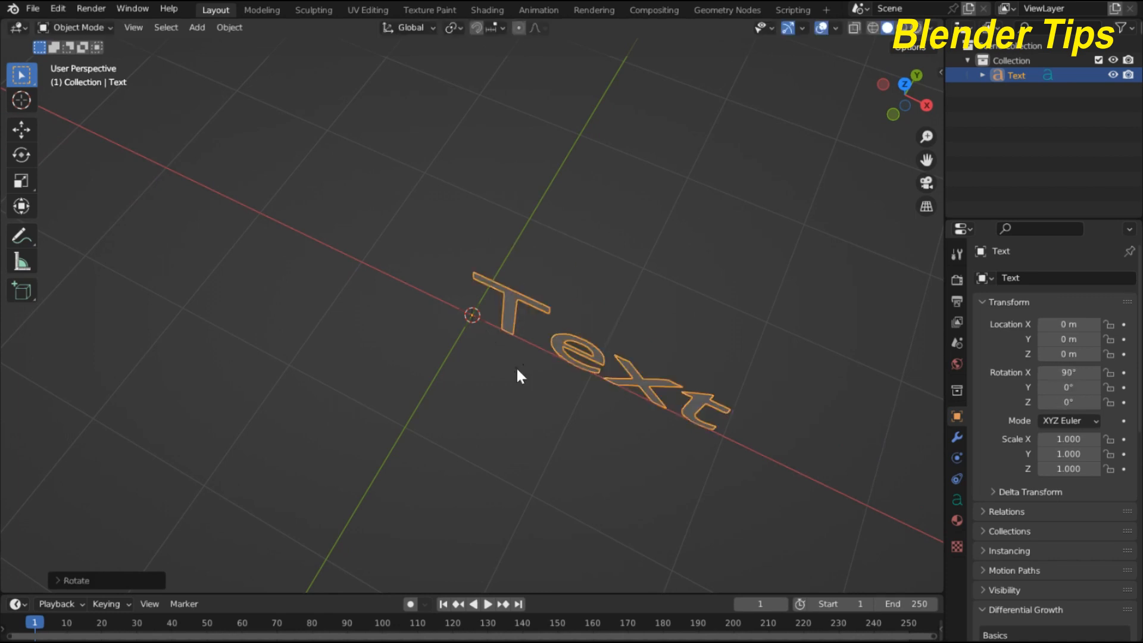
Replace the default wording of the text object with the single letter K
key("KP_1")
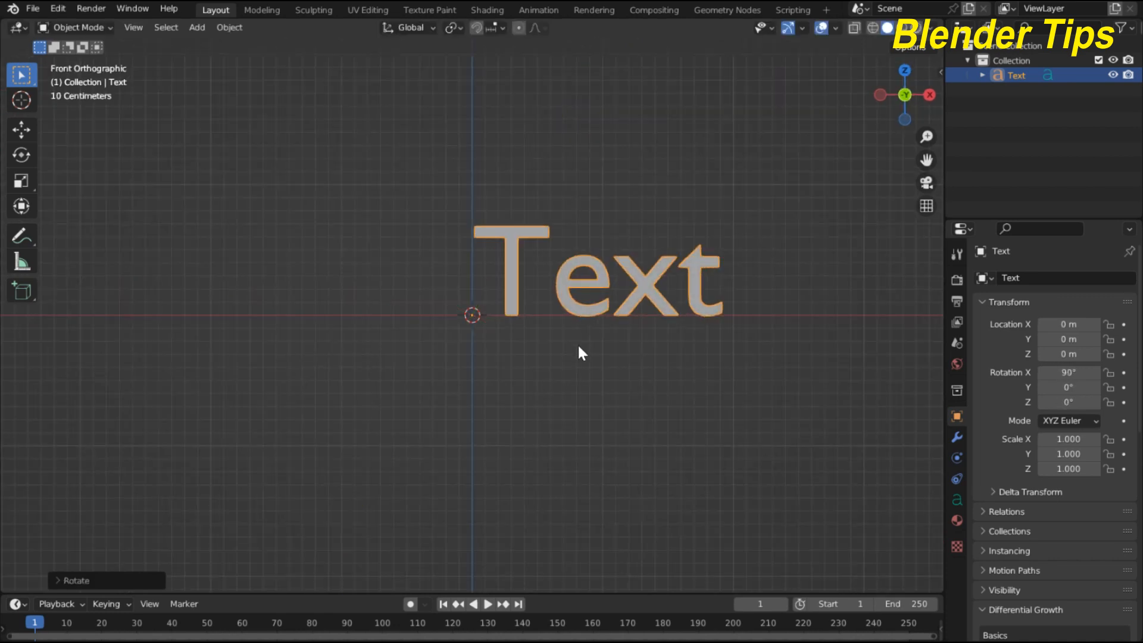
middle_click_drag(580, 351, 416, 357)
key("Tab")
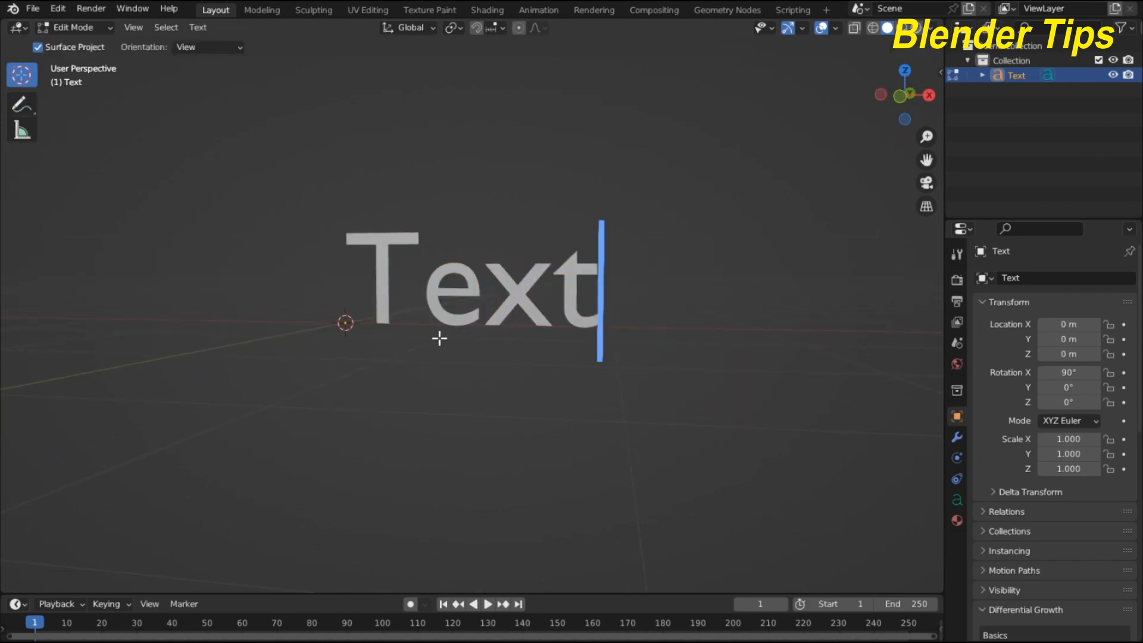
key("BackSpace")
key("BackSpace")
key("BackSpace")
key("BackSpace")
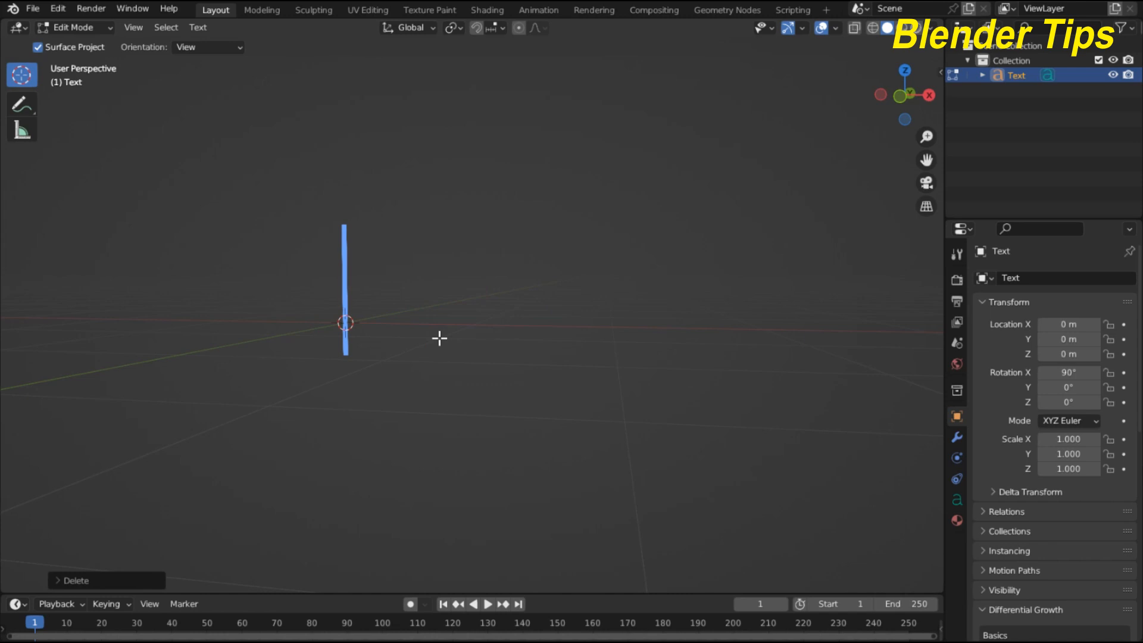
type("K")
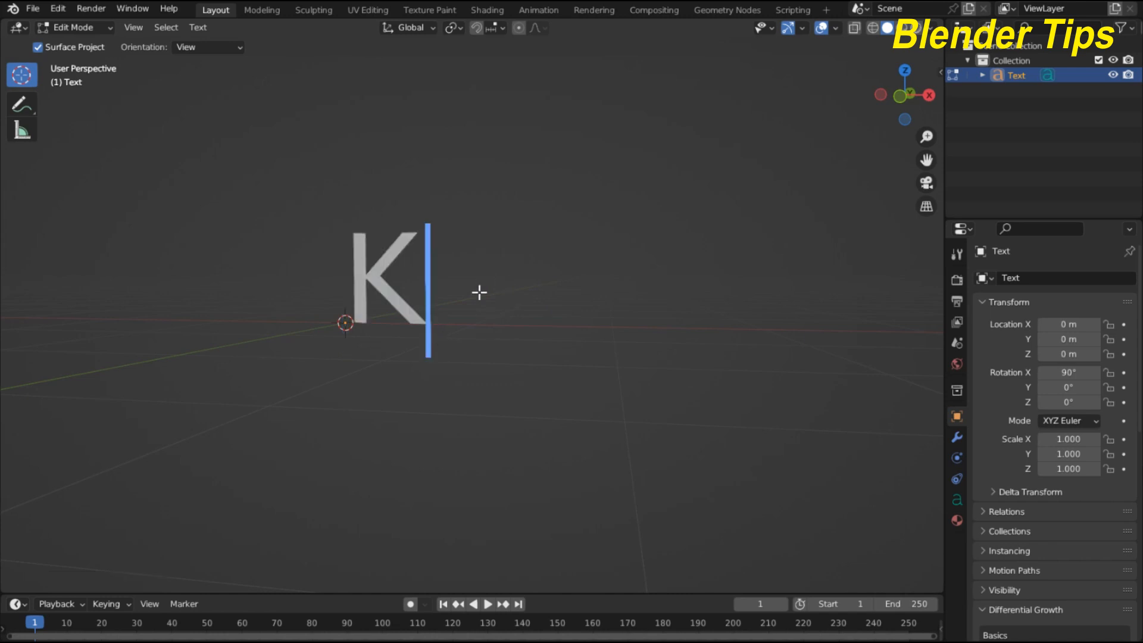
key("Tab")
Extrude the letter K by 0.1 m in its text geometry settings
scroll(447, 301, "up", 3)
scroll(447, 301, "down", 4)
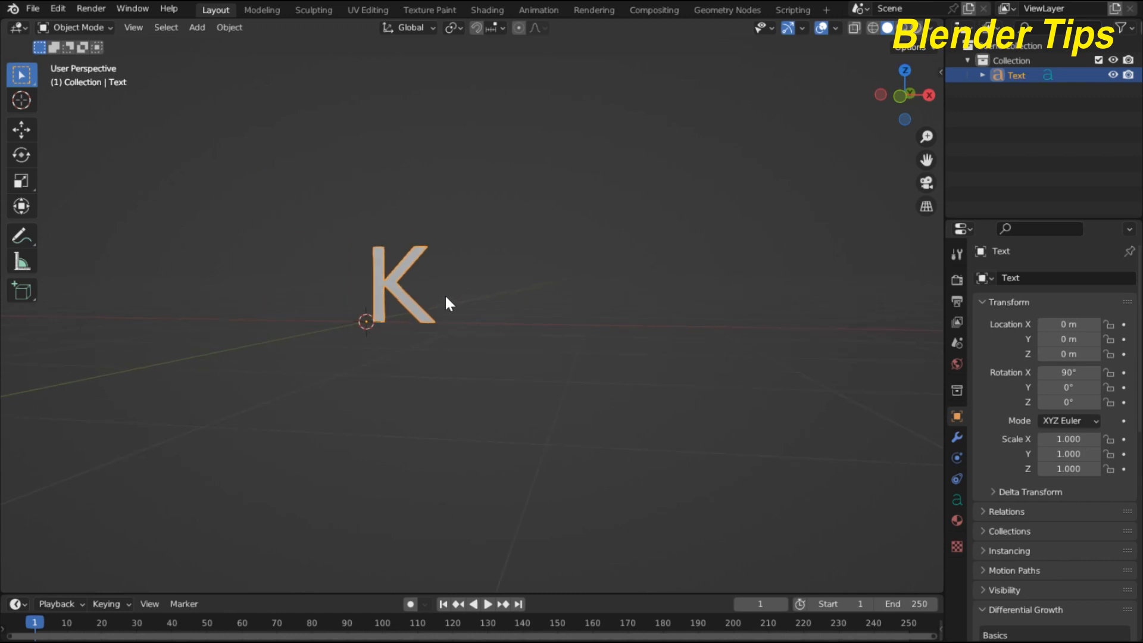
middle_click_drag(446, 301, 511, 327)
left_click(956, 500)
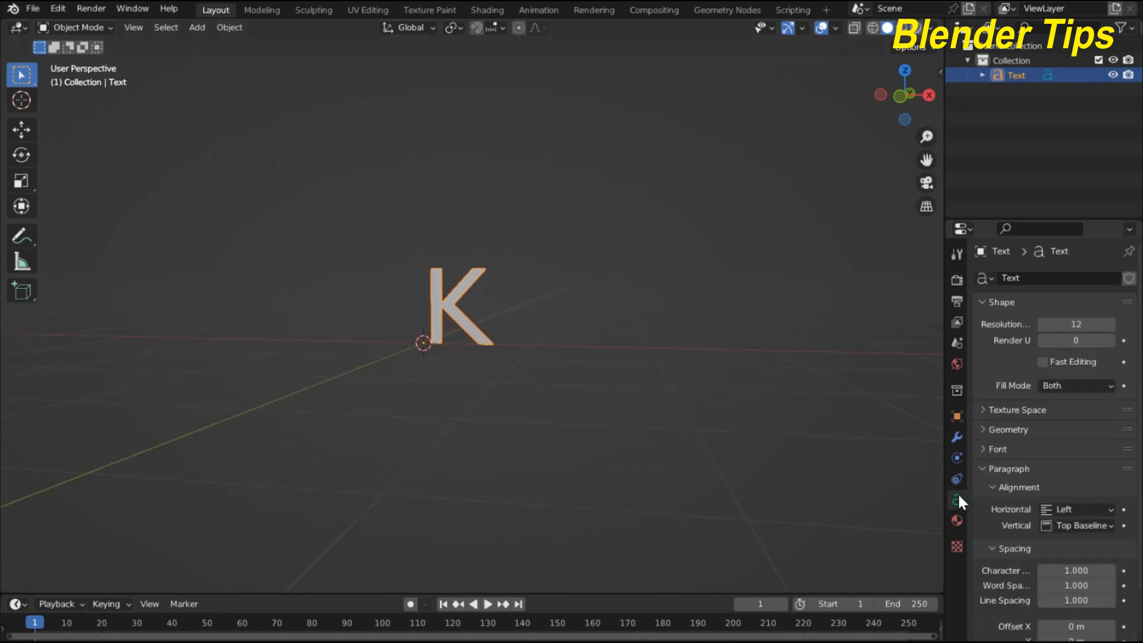
middle_click_drag(576, 327, 513, 329)
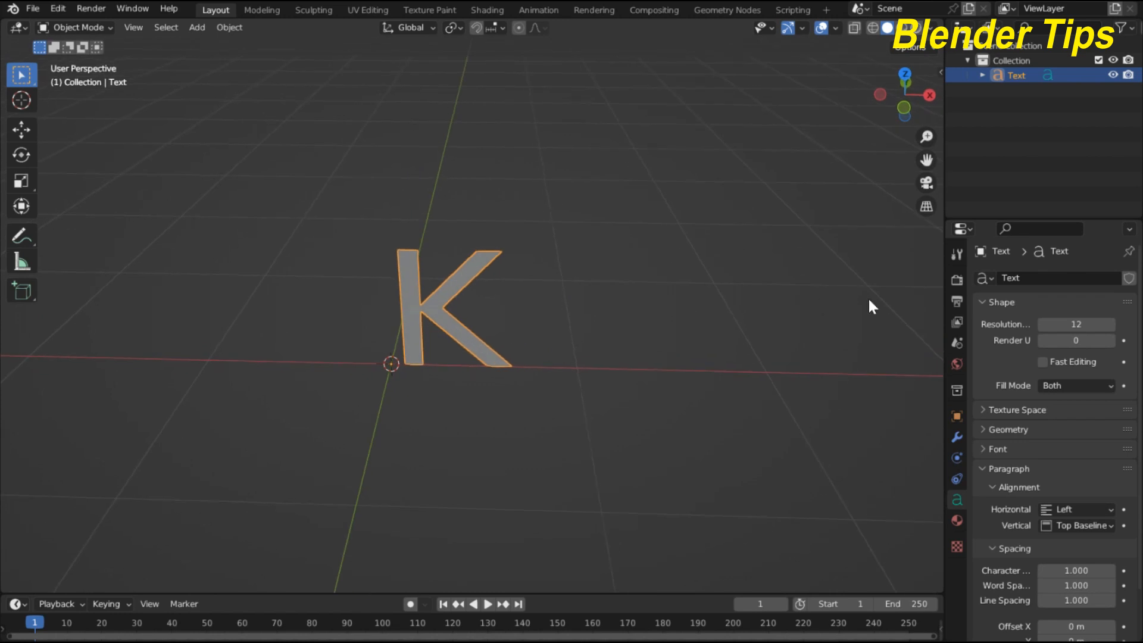
left_click(979, 429)
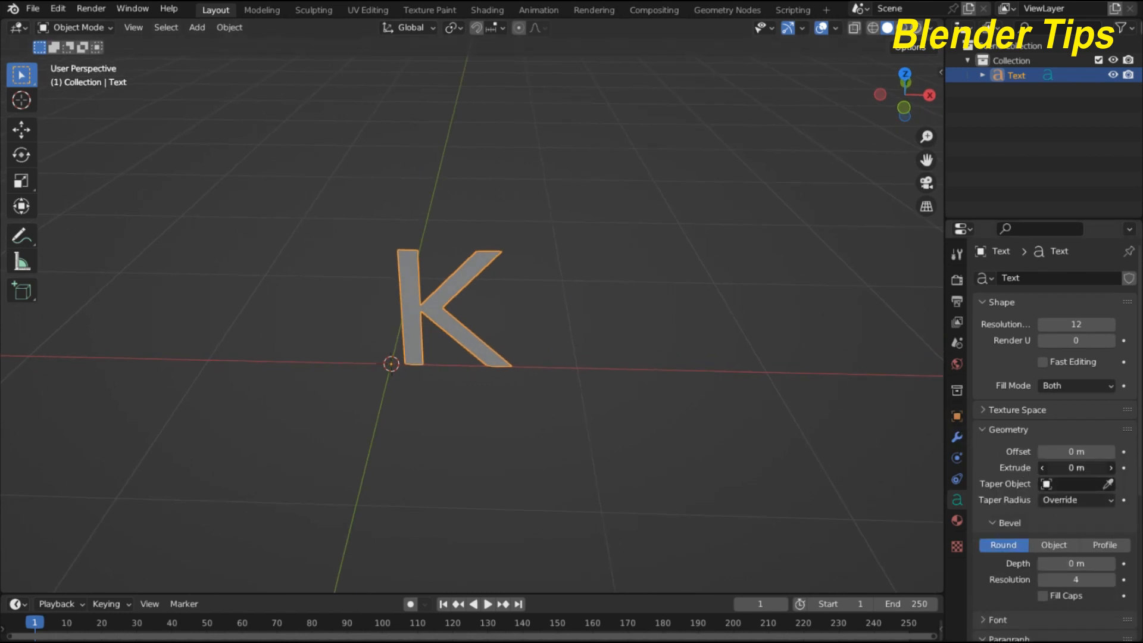
left_click_drag(1076, 467, 1089, 468)
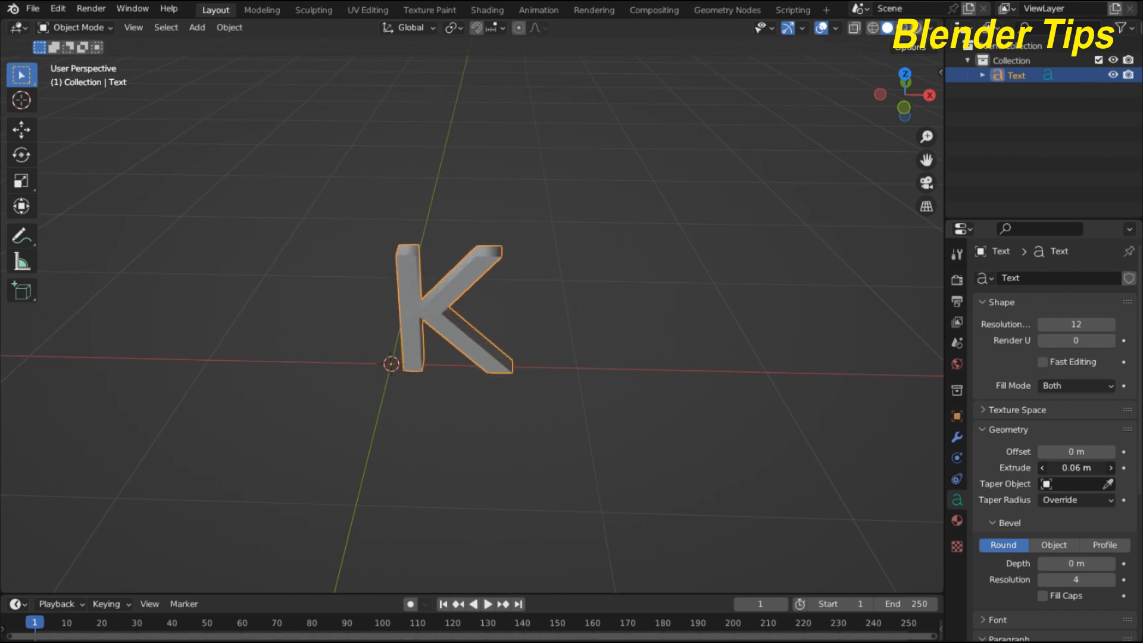
left_click_drag(1089, 467, 1098, 467)
Convert the extruded letter K from a text object to a mesh
mouse_move(428, 272)
middle_mouse_down()
mouse_move(463, 318)
mouse_move(382, 204)
mouse_move(427, 219)
mouse_move(433, 286)
middle_mouse_up()
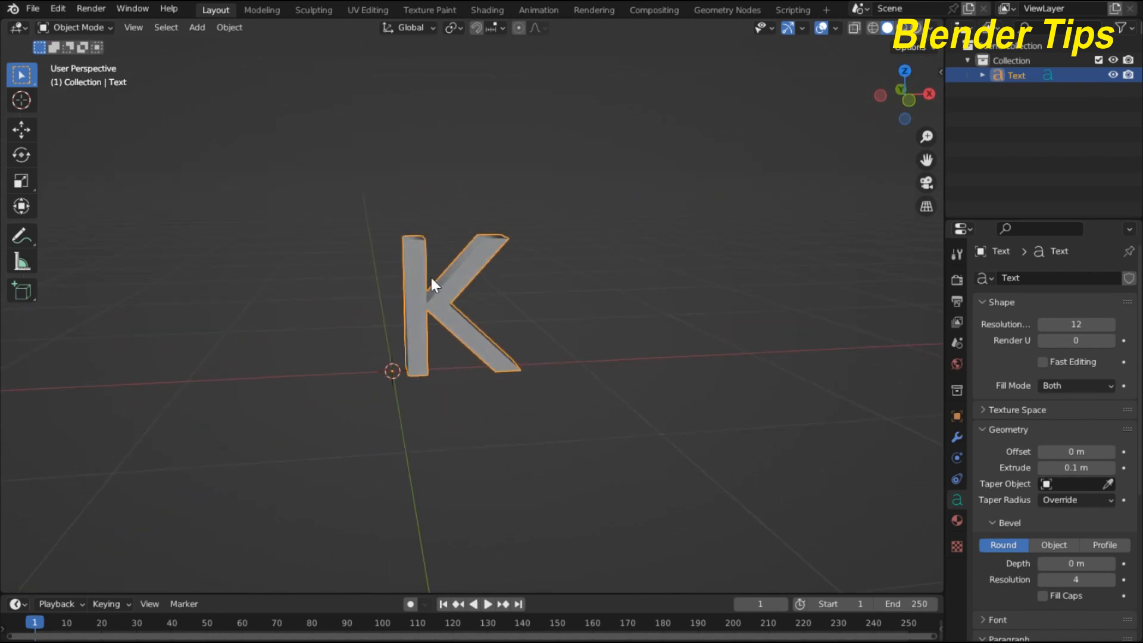
right_click(433, 286)
mouse_move(424, 321)
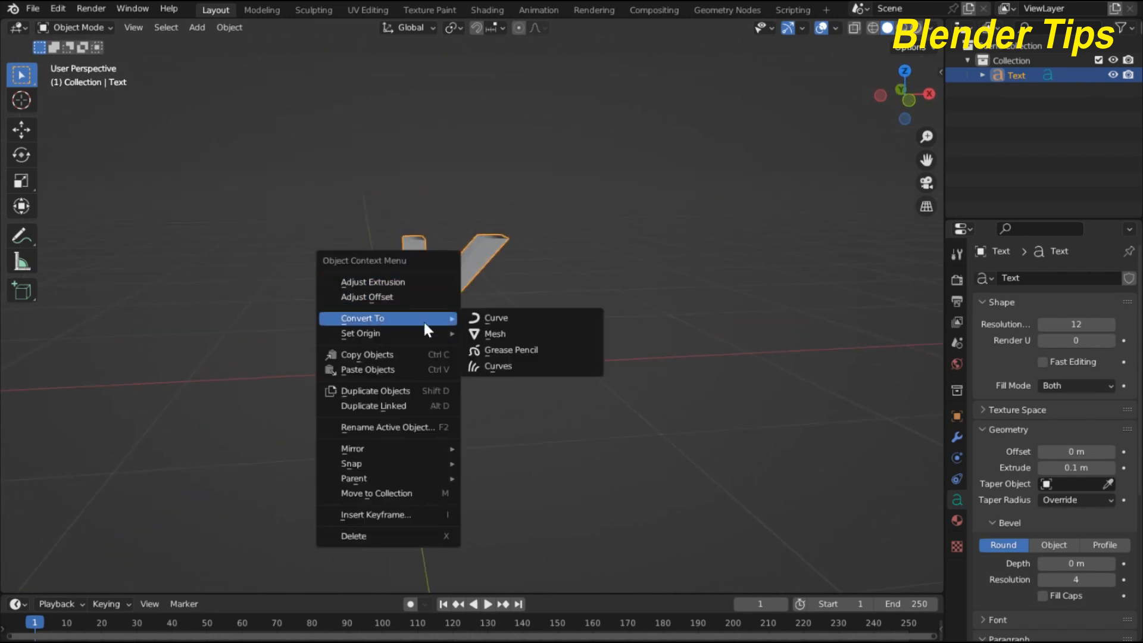
left_click(527, 337)
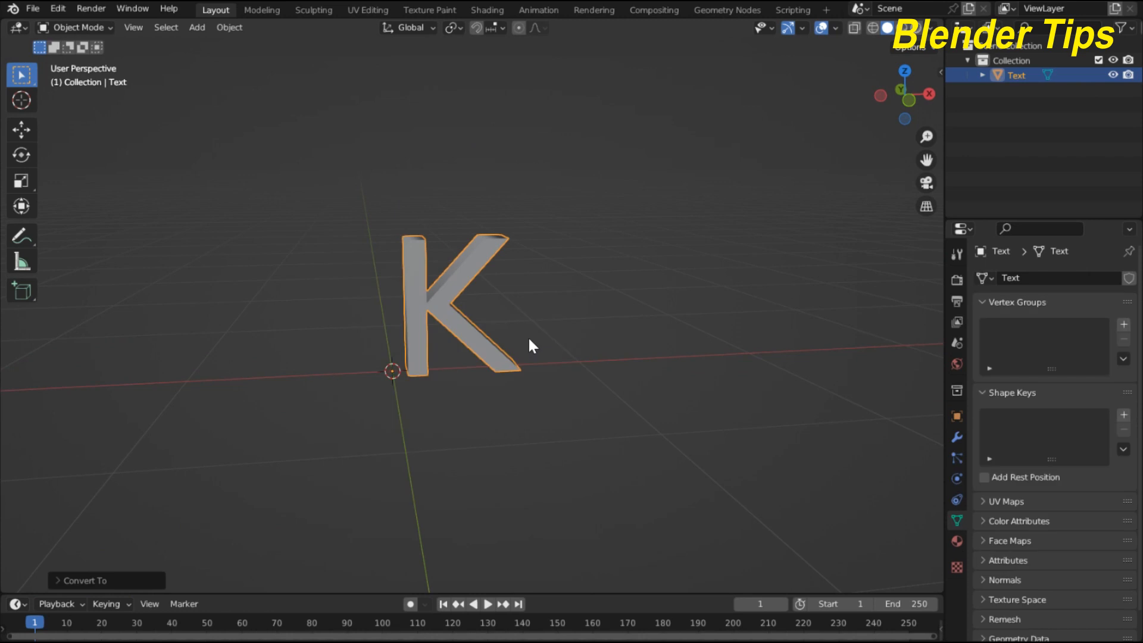
Set the letter's origin to its geometry
left_click(229, 28)
mouse_move(249, 60)
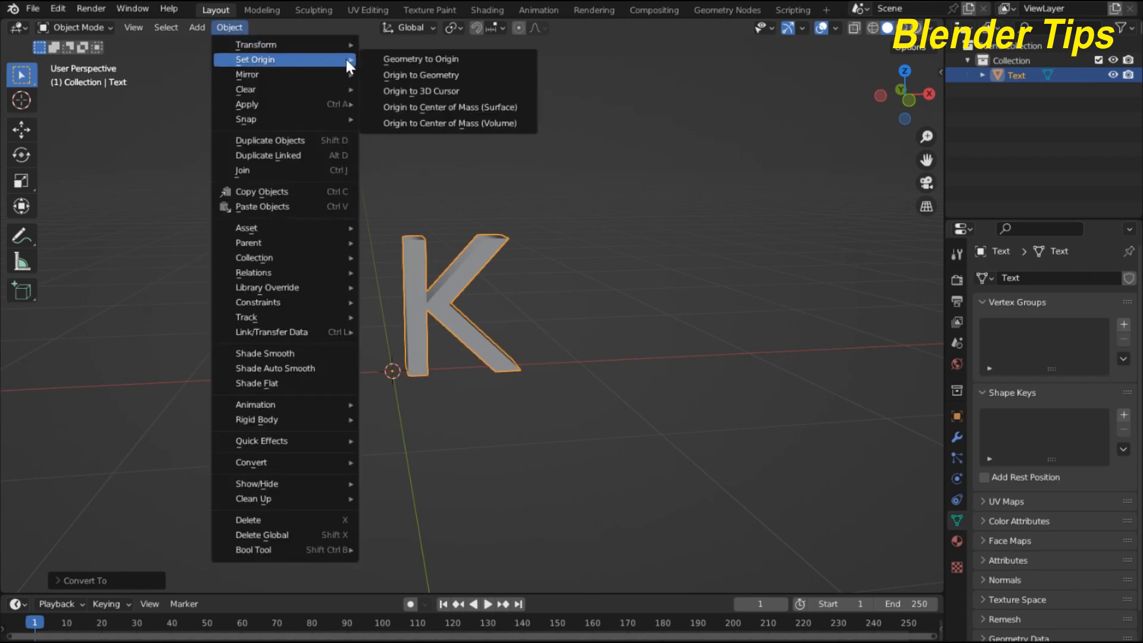
left_click(469, 75)
scroll(427, 217, "up", 5)
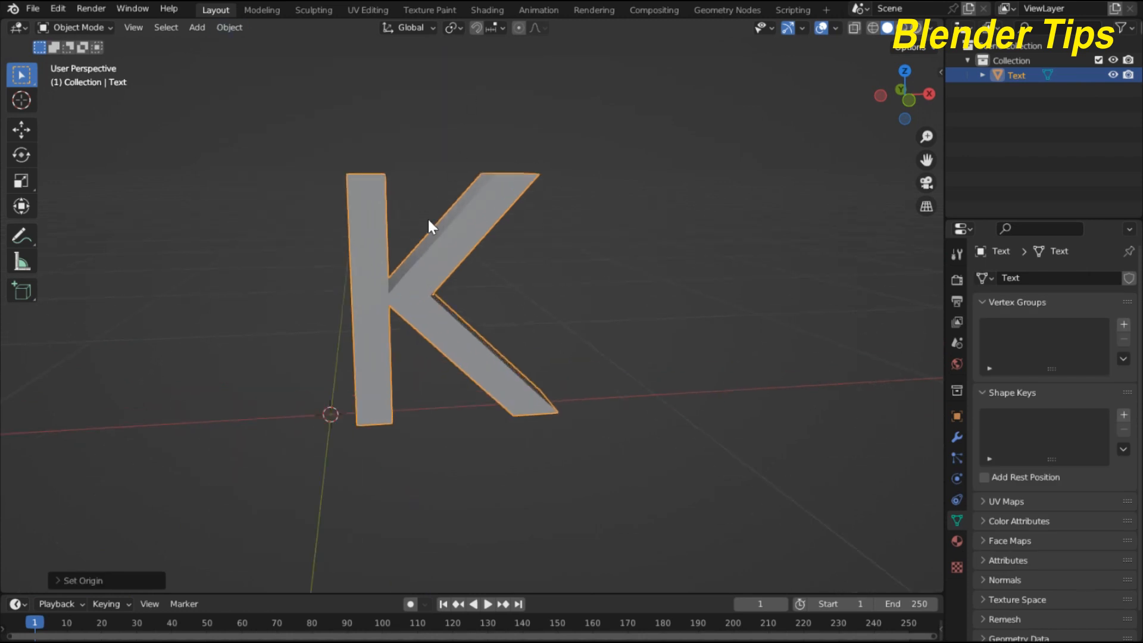
scroll(426, 220, "down", 5)
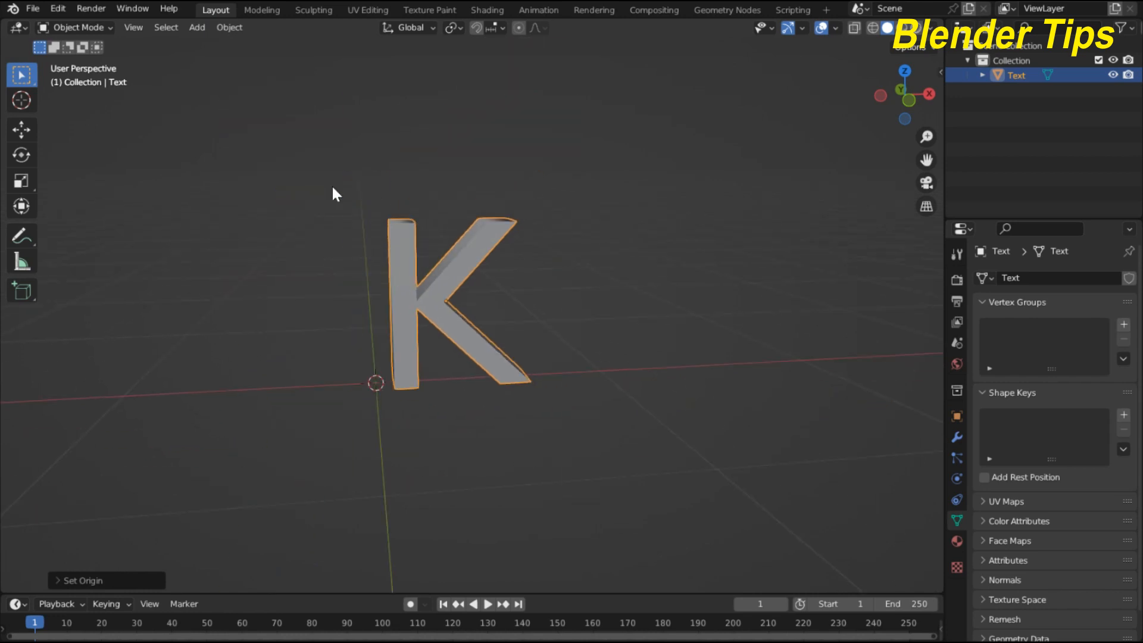
Snap the letter K to the 3D cursor and check its placement from the front
key("shift+s")
left_click(303, 104)
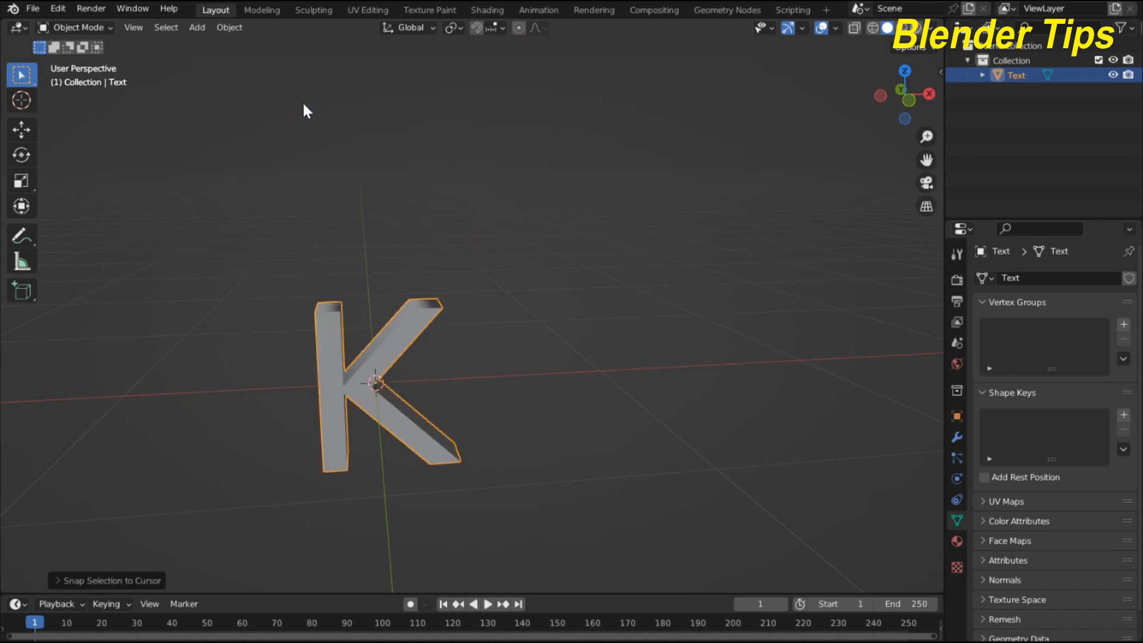
key("KP_1")
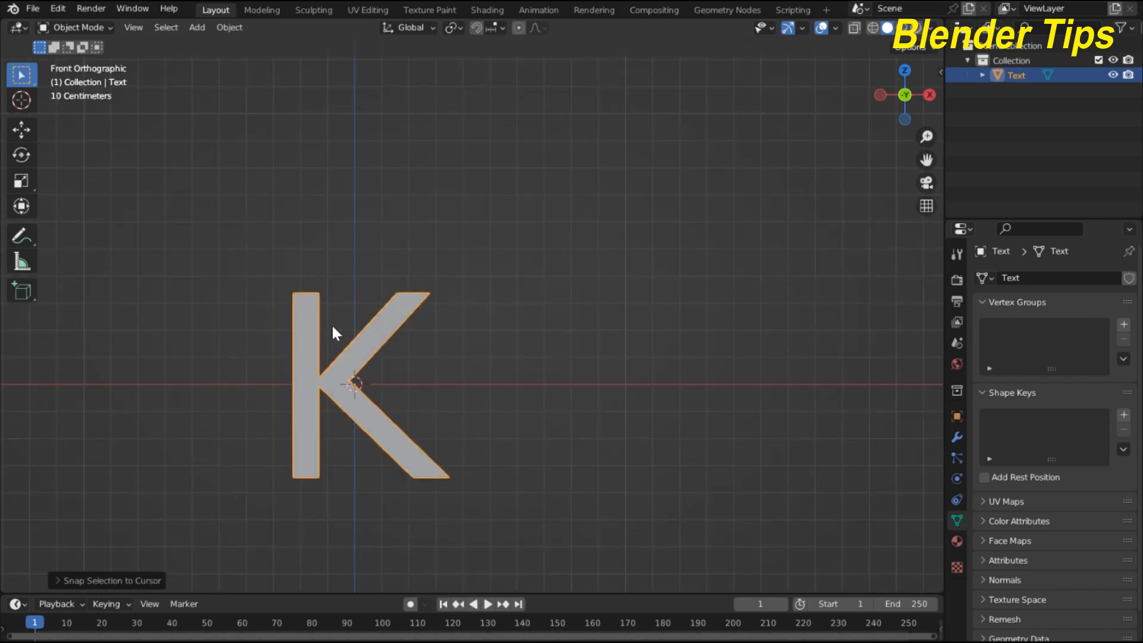
middle_click_drag(365, 306, 380, 254, "shift")
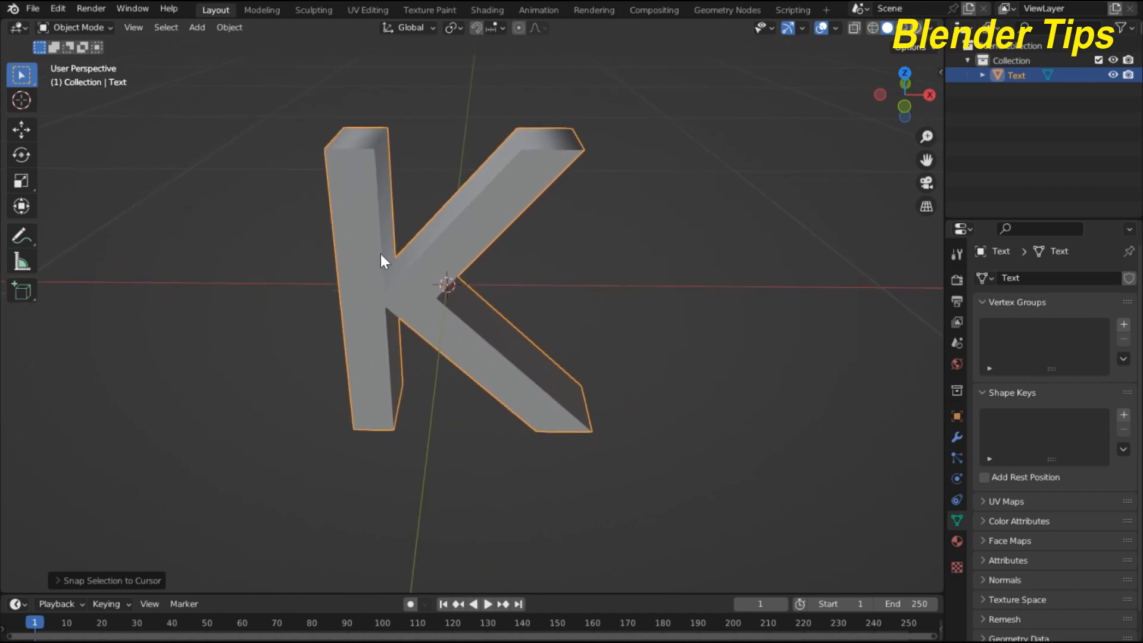
Switch to the Geometry Nodes workspace, close the spreadsheet area and create a new node tree for the letter
left_click(719, 9)
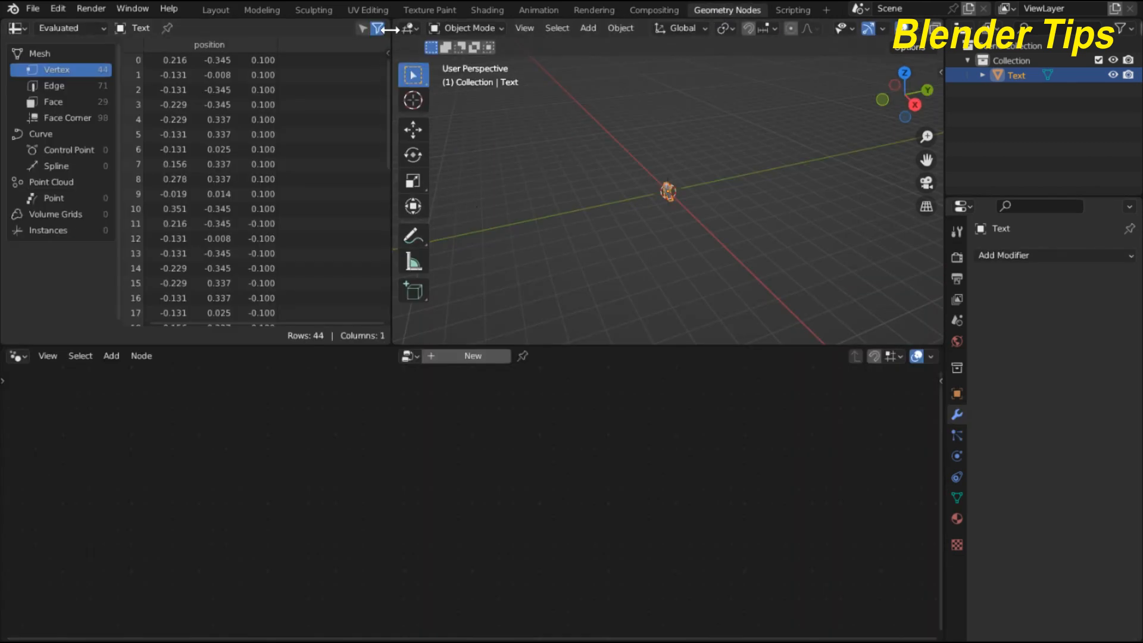
left_click_drag(393, 20, 291, 65)
scroll(433, 190, "up", 10)
middle_click_drag(453, 192, 506, 184)
left_click(465, 356)
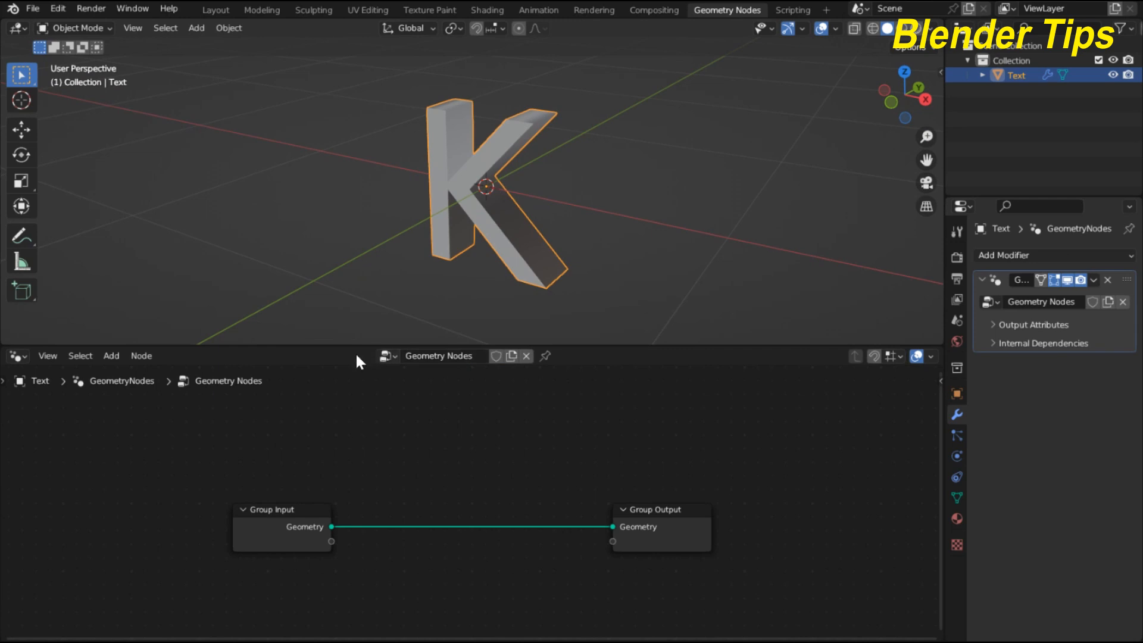
Enlarge the node editor and move the Group Input node farther away from the Group Output node
left_click_drag(342, 343, 342, 305)
scroll(381, 206, "up", 3)
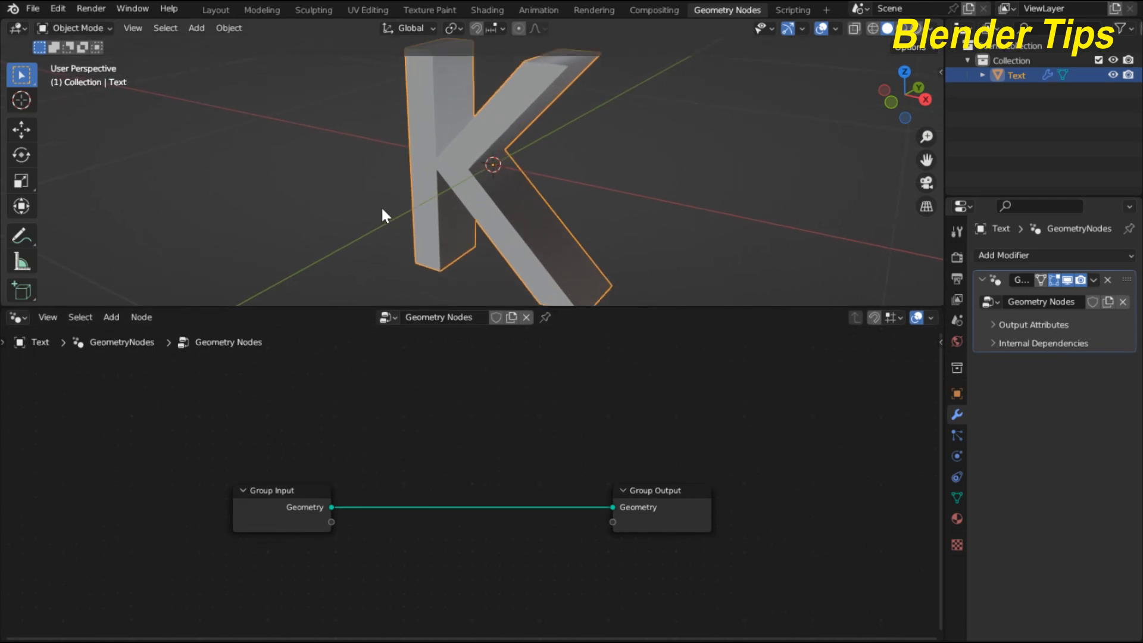
mouse_move(381, 206)
middle_mouse_down()
mouse_move(352, 247)
mouse_move(394, 201)
middle_mouse_up()
left_click_drag(267, 502, 89, 492)
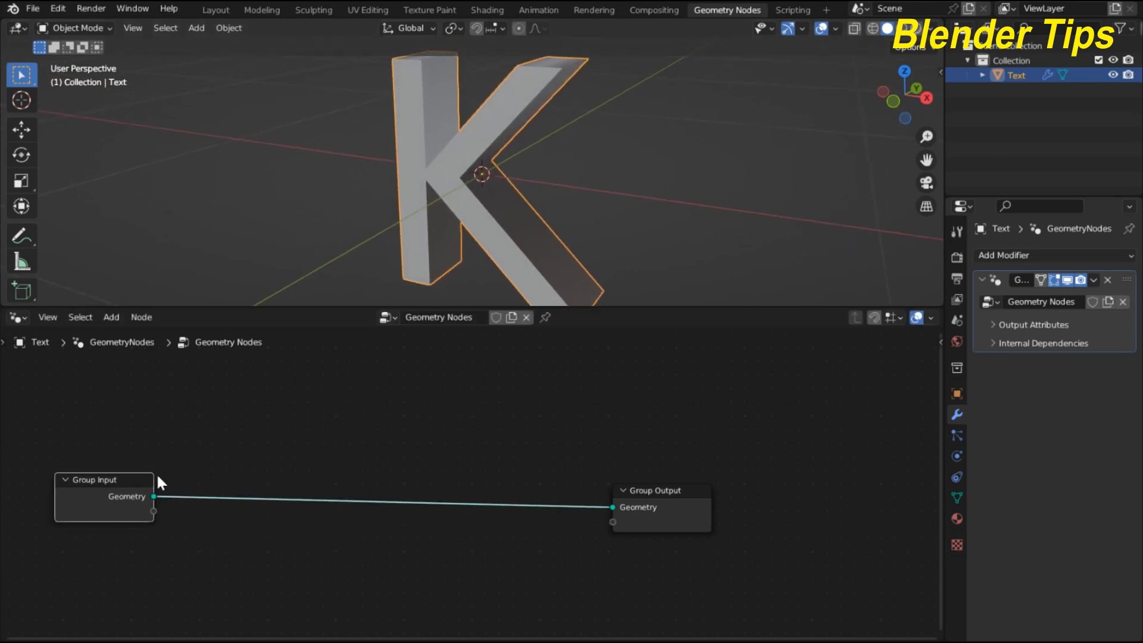
Insert a Mesh to Volume node on the link between Group Input and Group Output
key("shift+a")
left_click(246, 381)
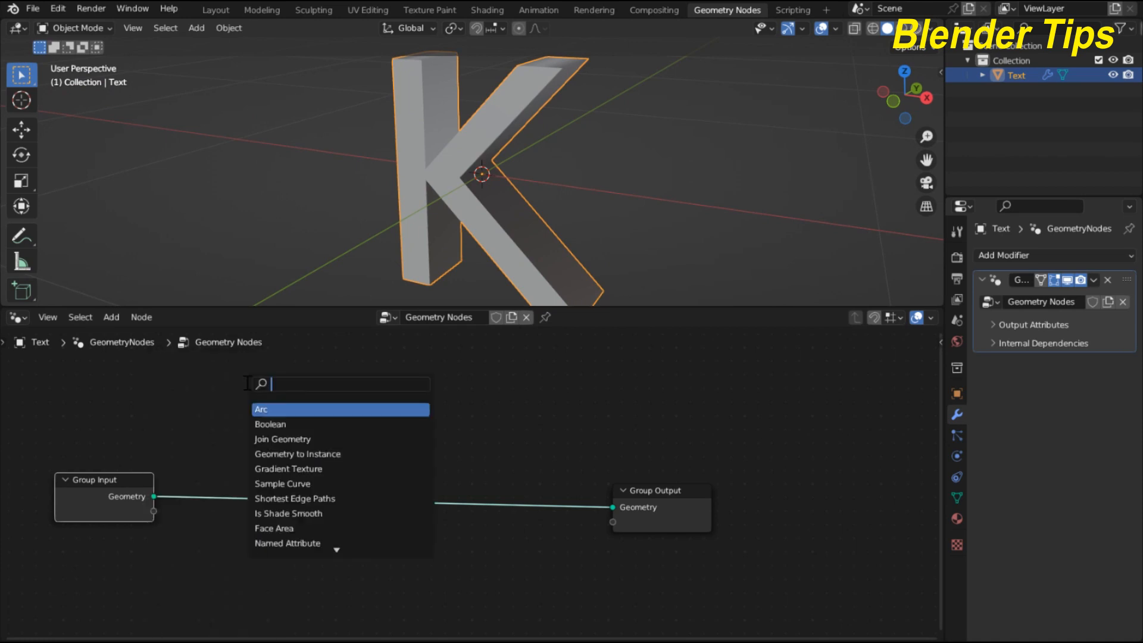
type("ME")
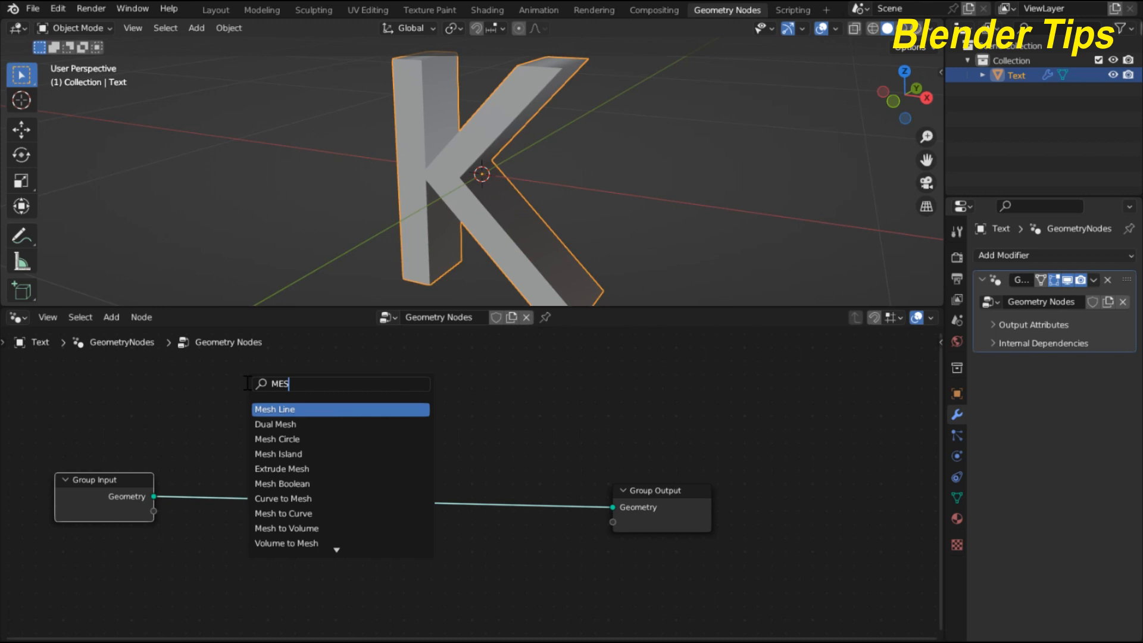
type("S")
left_click(286, 527)
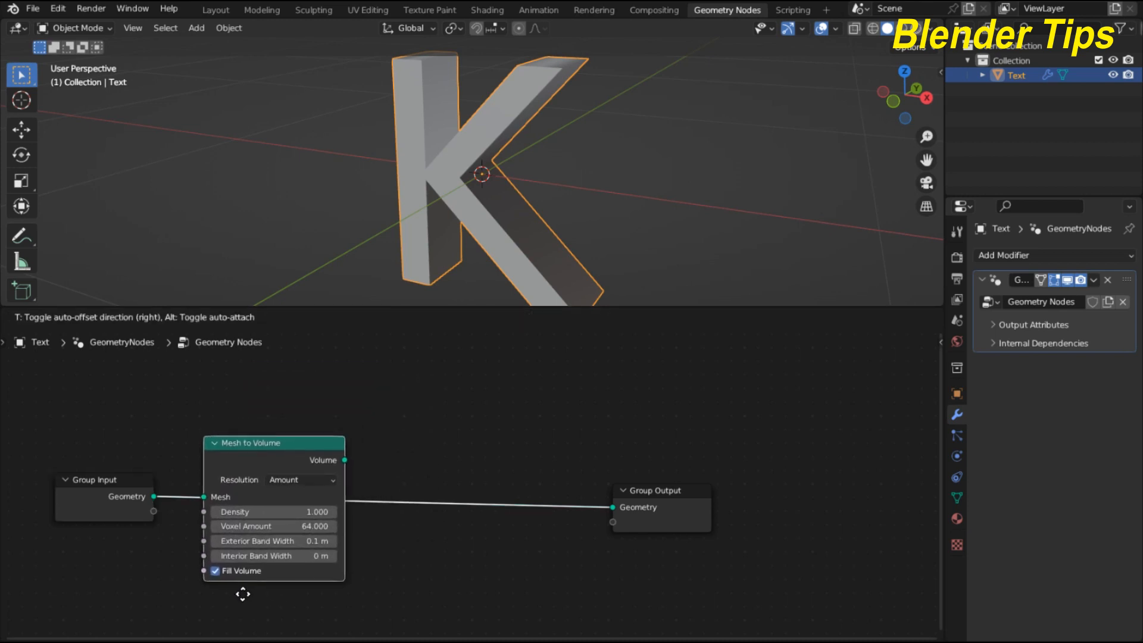
left_click(243, 595)
Insert a Distribute Points in Volume node between Mesh to Volume and Group Output
scroll(458, 209, "down", 5)
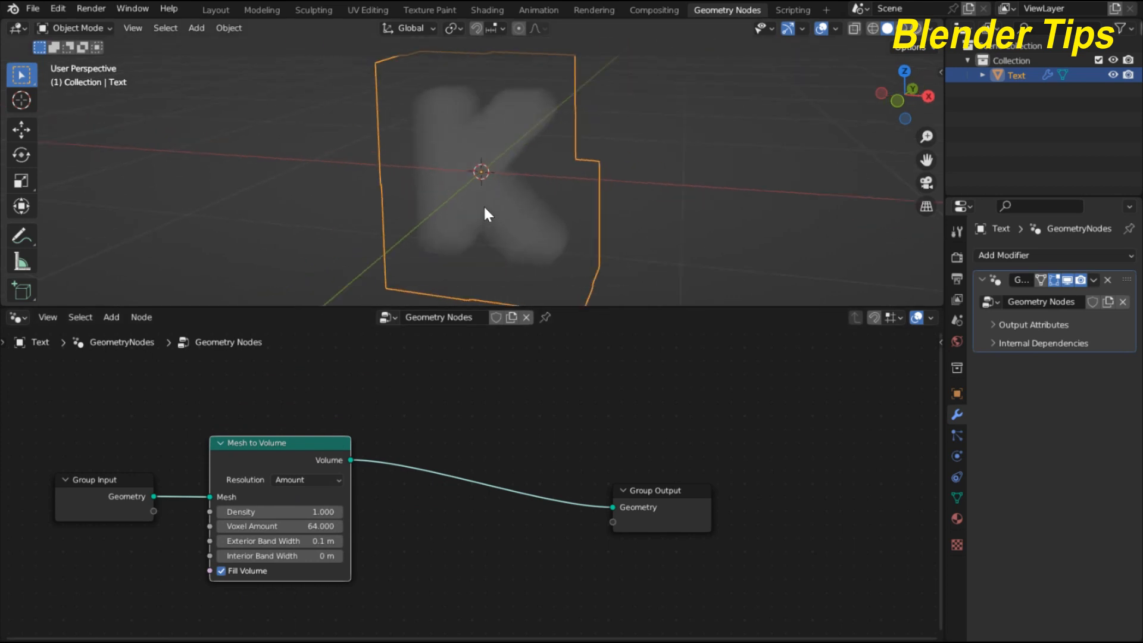
scroll(266, 394, "up", 2)
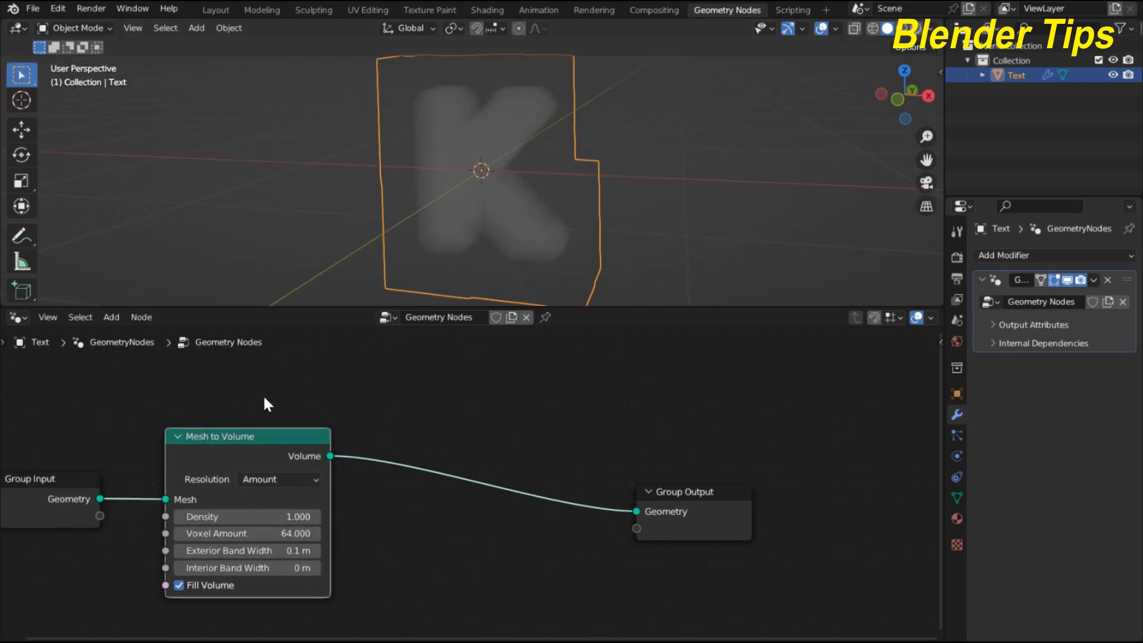
key("shift+a")
left_click(252, 367)
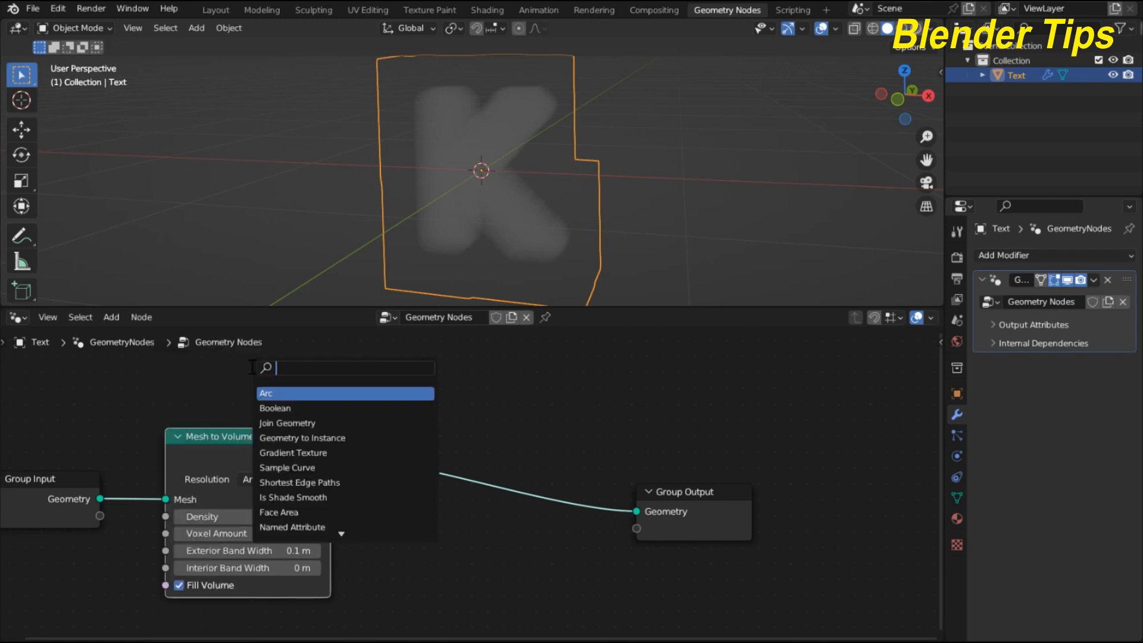
type("DIS")
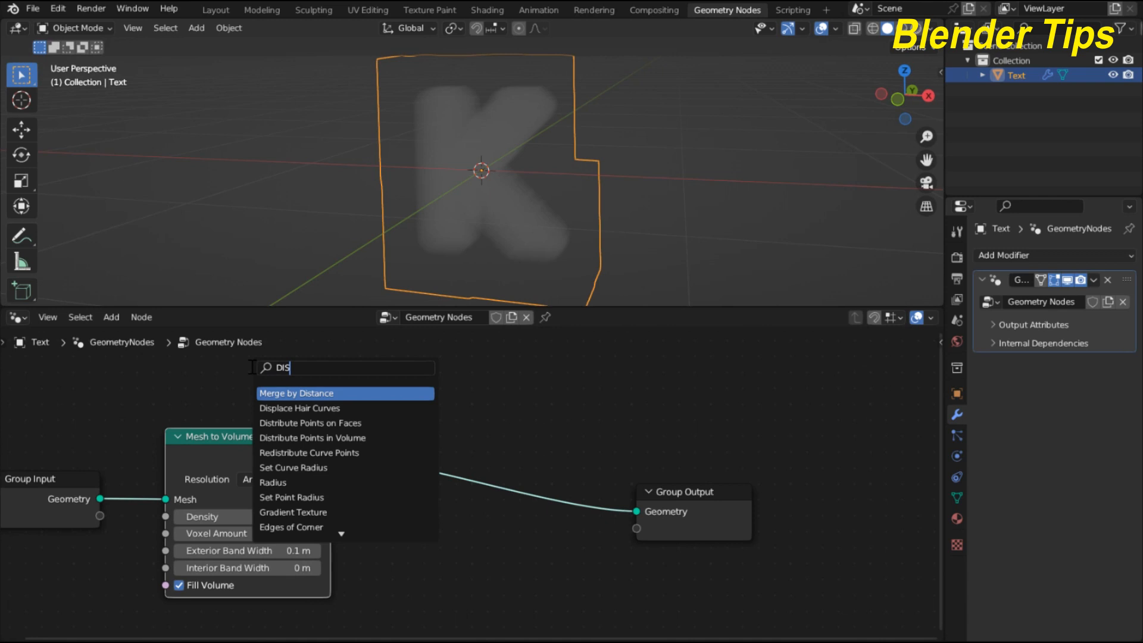
left_click(285, 442)
left_click(384, 500)
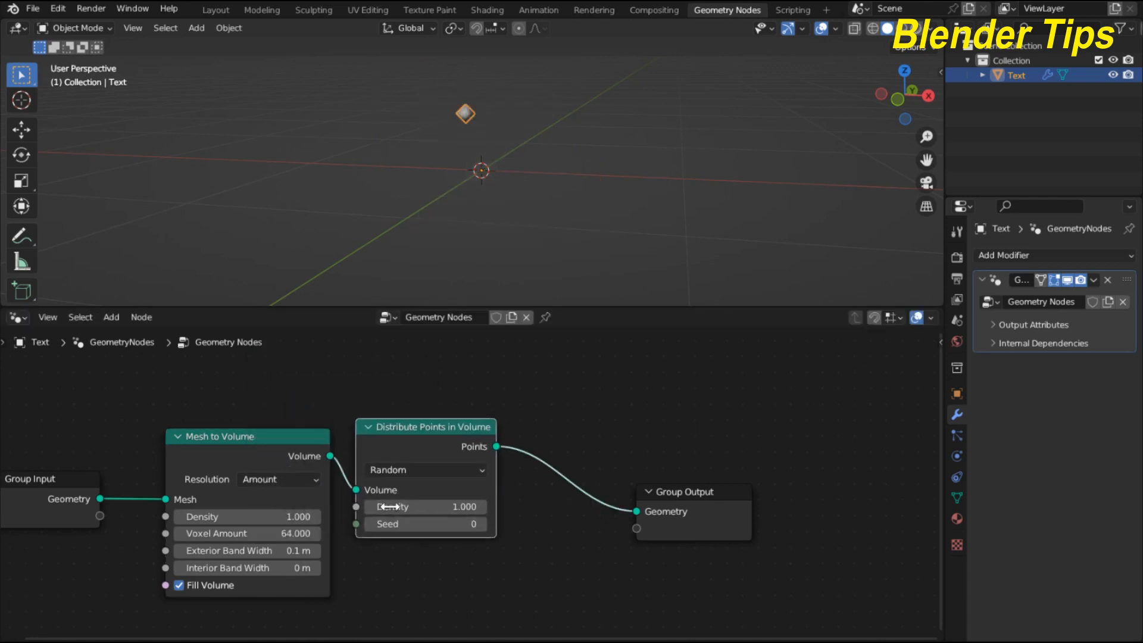
Set the distribution method of the Distribute Points in Volume node to Grid
left_click(518, 470)
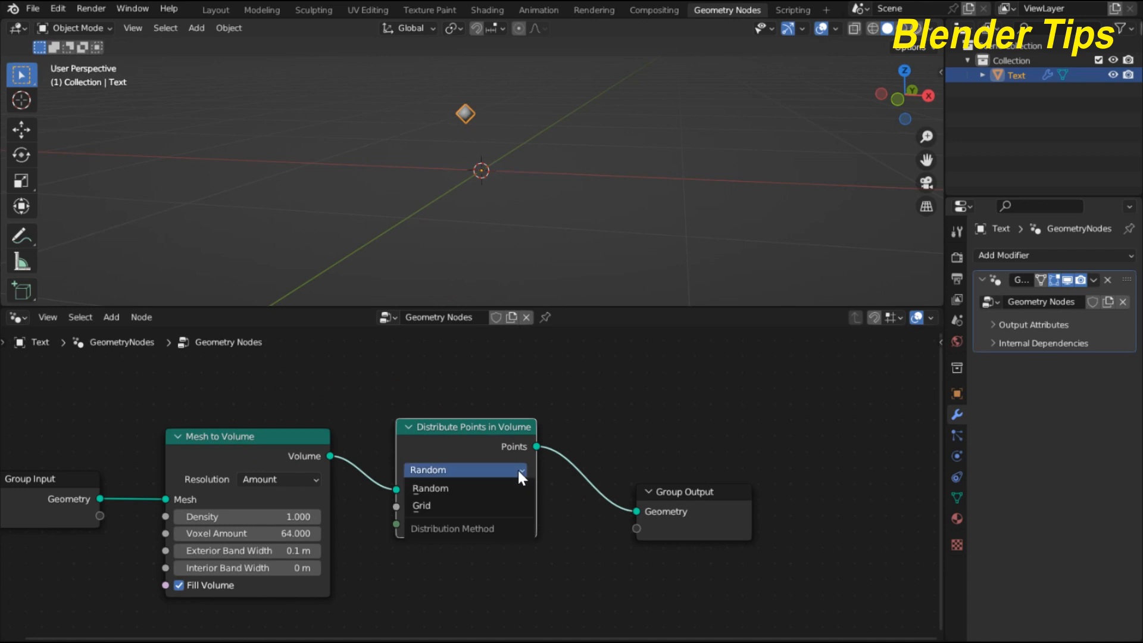
left_click(478, 503)
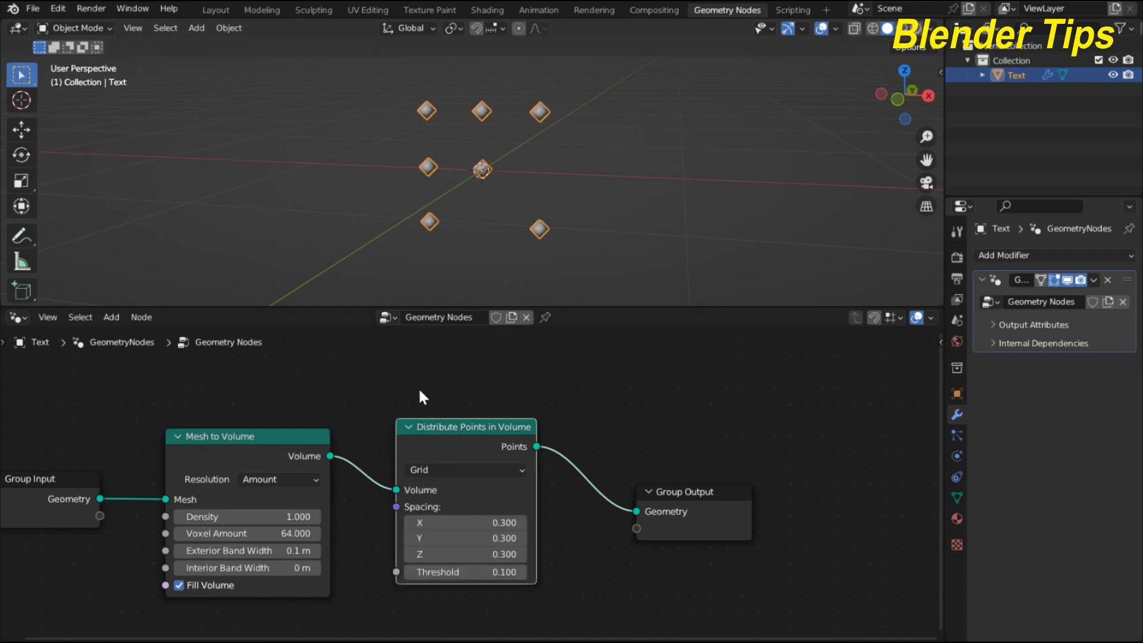
middle_click_drag(456, 149, 458, 193)
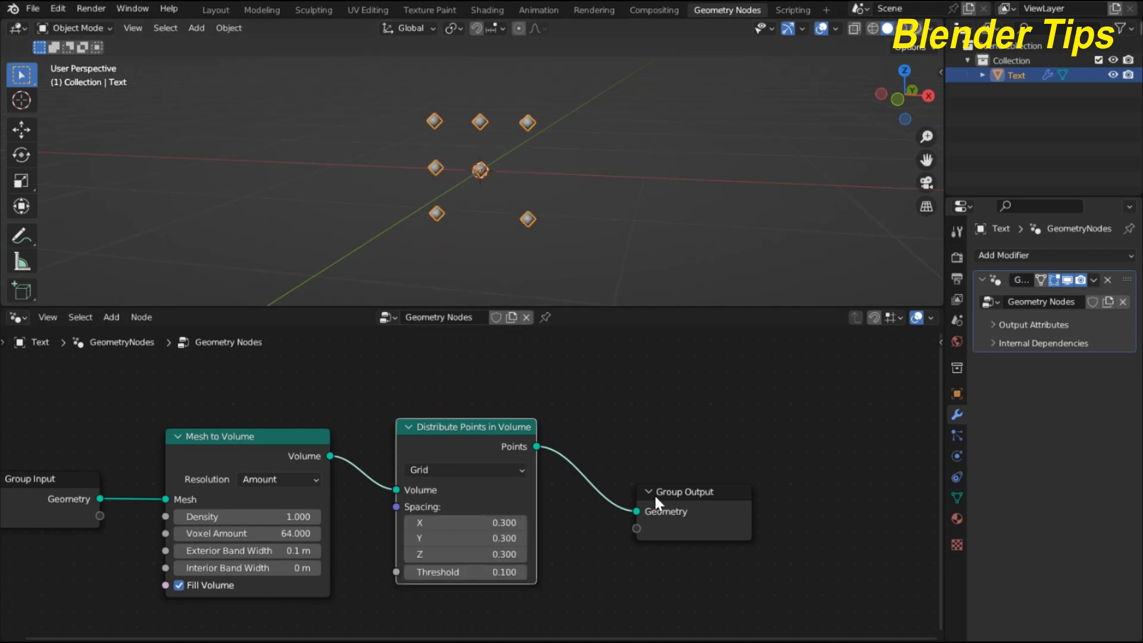
Move the Group Output node farther away and insert an Instance on Points node after Distribute Points in Volume
left_click_drag(743, 489, 818, 453)
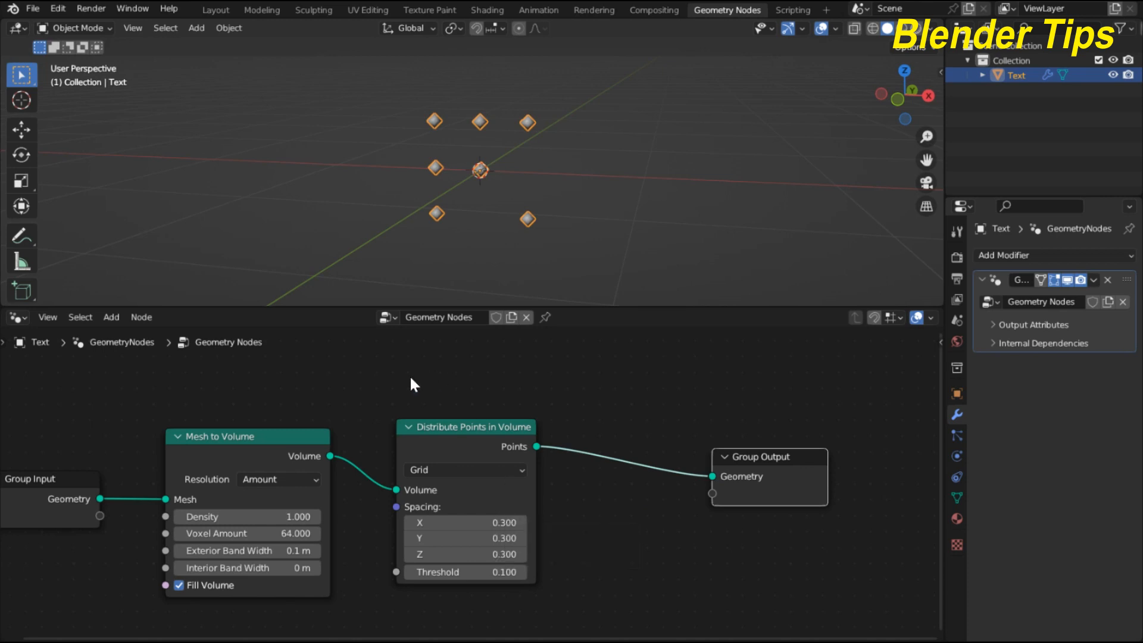
key("shift+a")
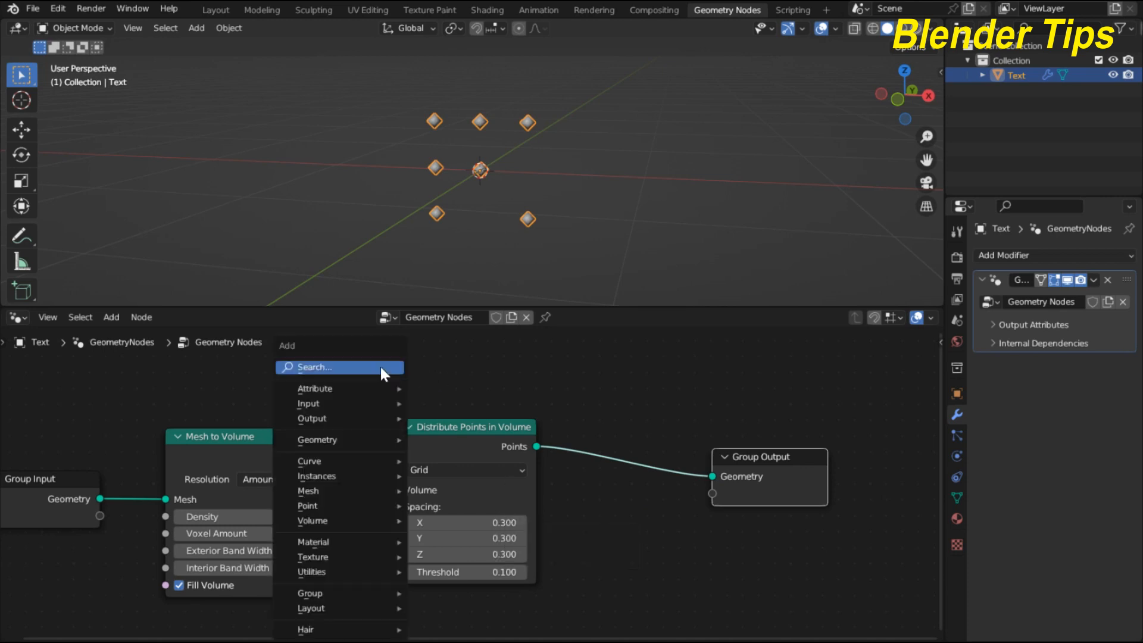
left_click(382, 367)
type("I")
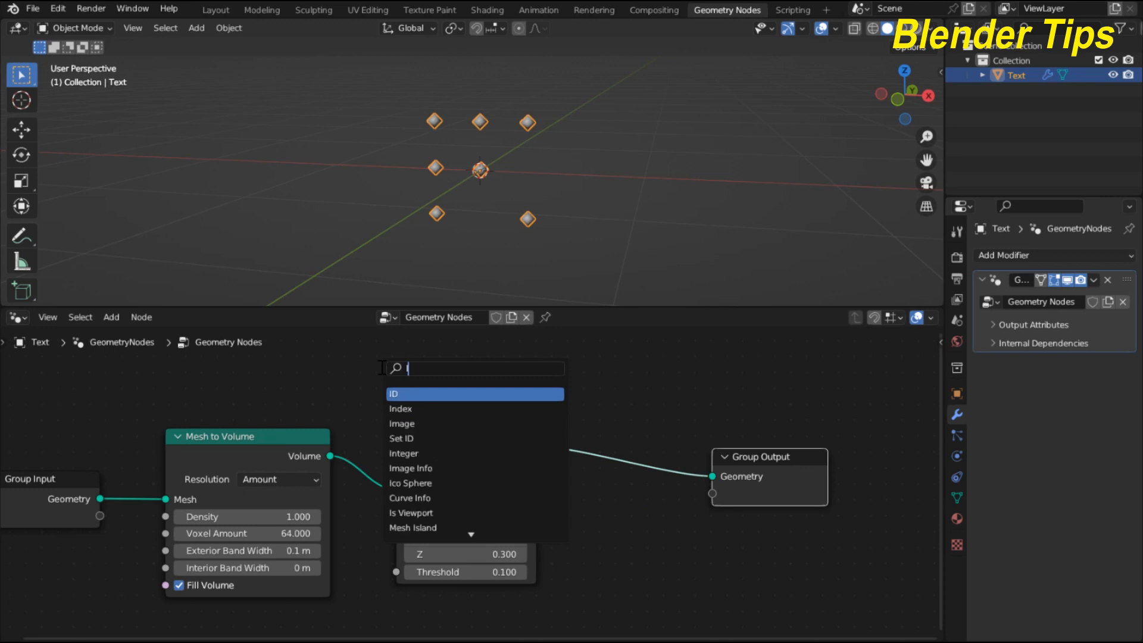
type("NS")
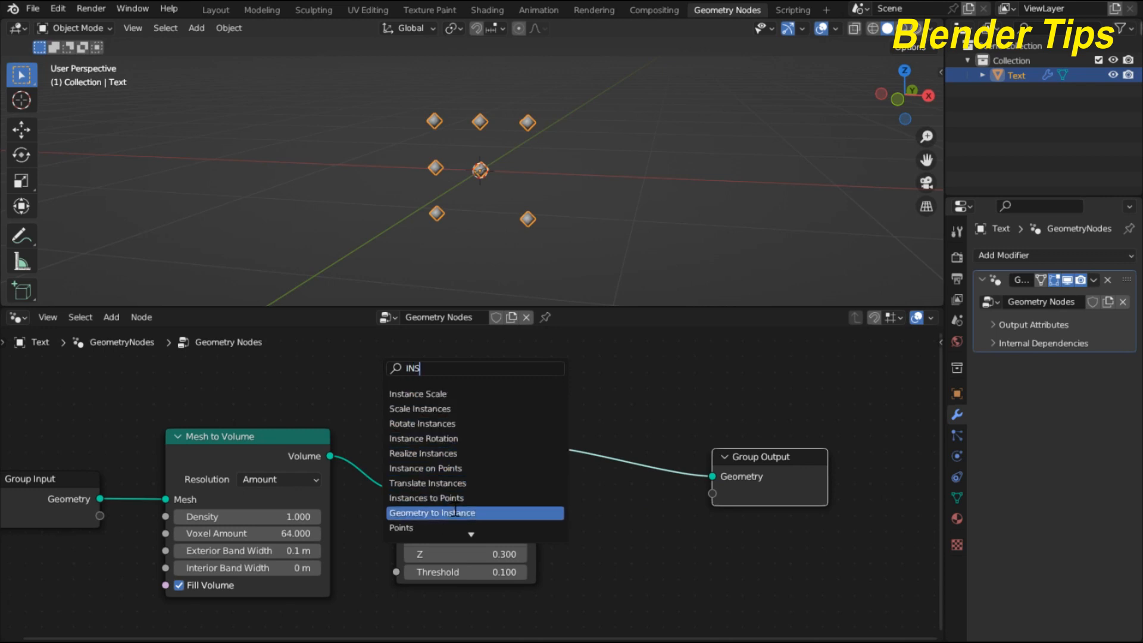
left_click(426, 467)
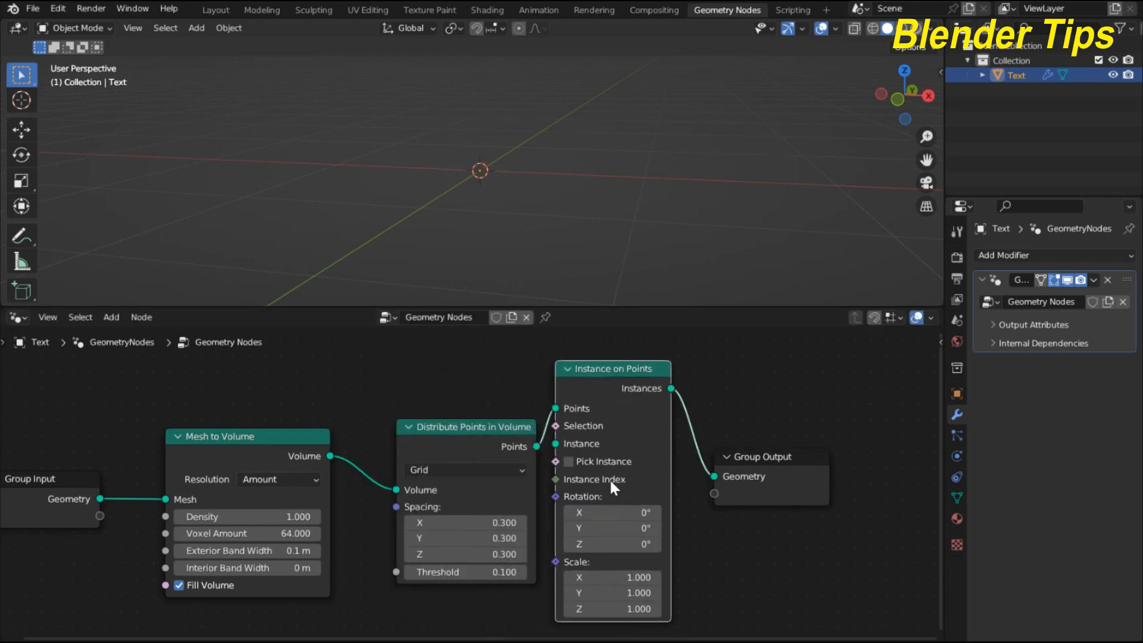
Spread out the Distribute Points in Volume and Group Output nodes to make room around Instance on Points
left_click_drag(457, 425, 409, 383)
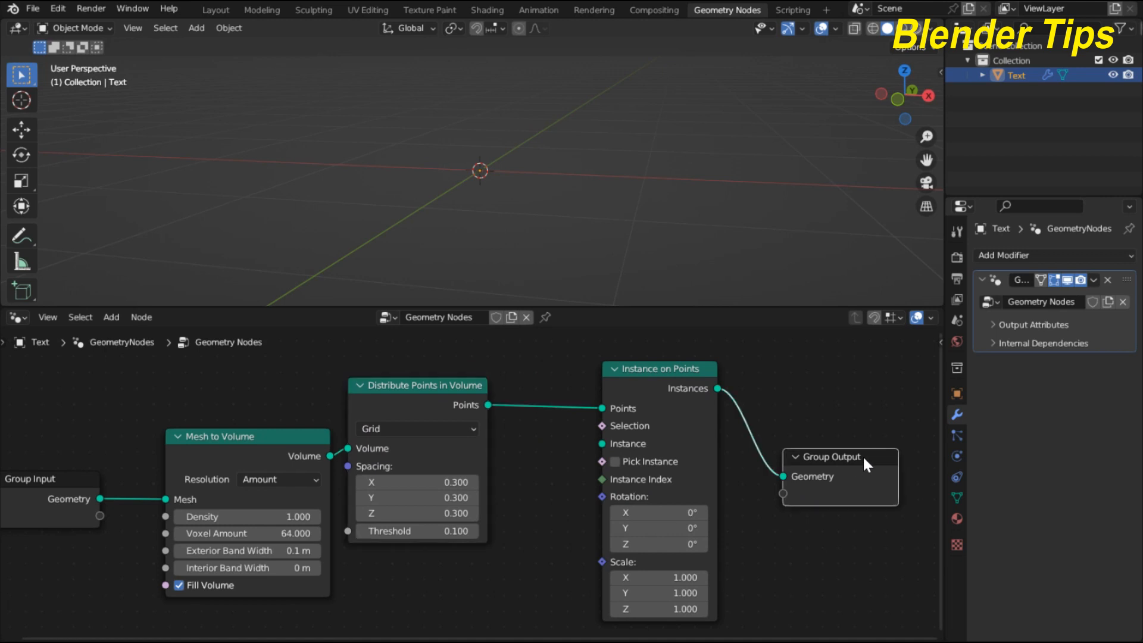
left_click_drag(862, 455, 886, 423)
key("Home")
middle_click_drag(532, 484, 523, 460)
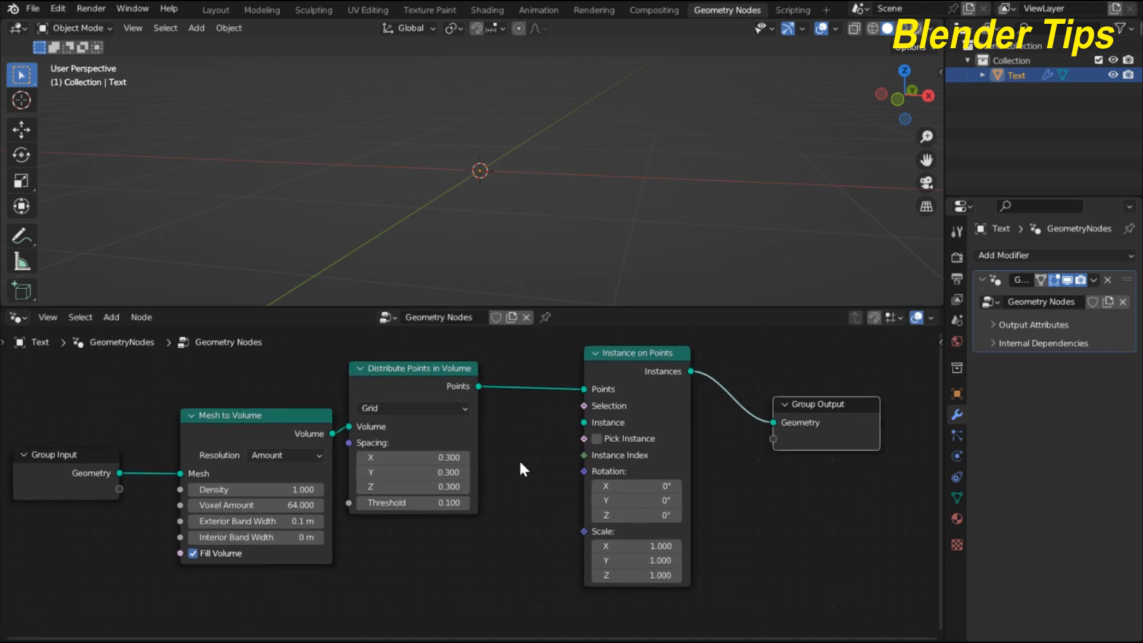
Add an Ico Sphere node and connect its Mesh output to the Instance input of Instance on Points
key("shift+a")
left_click(493, 376)
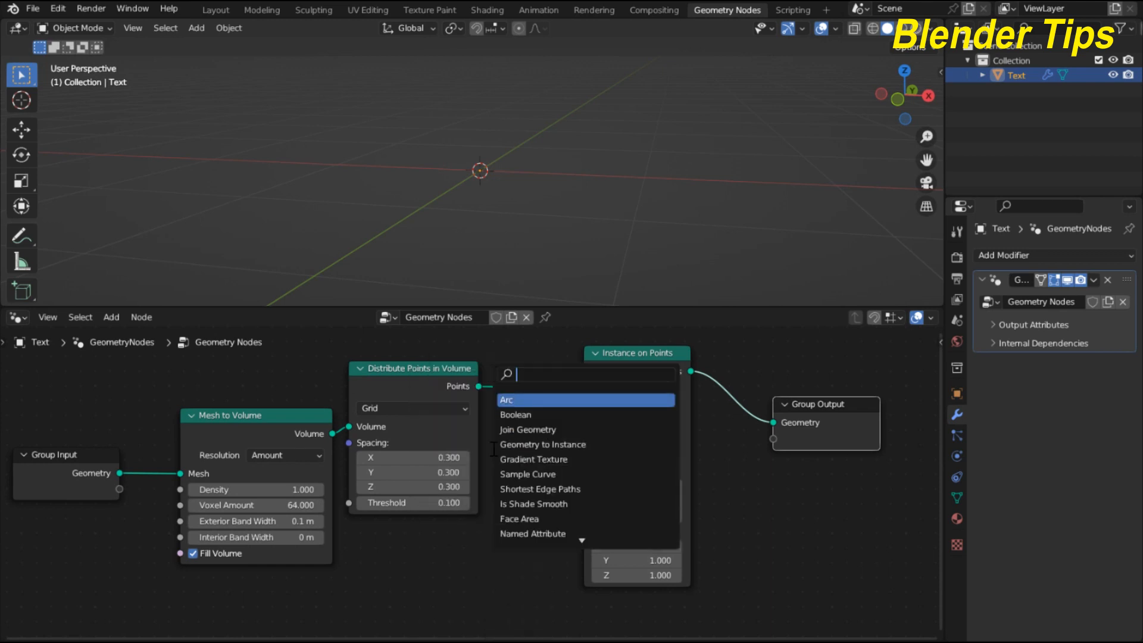
type("ico")
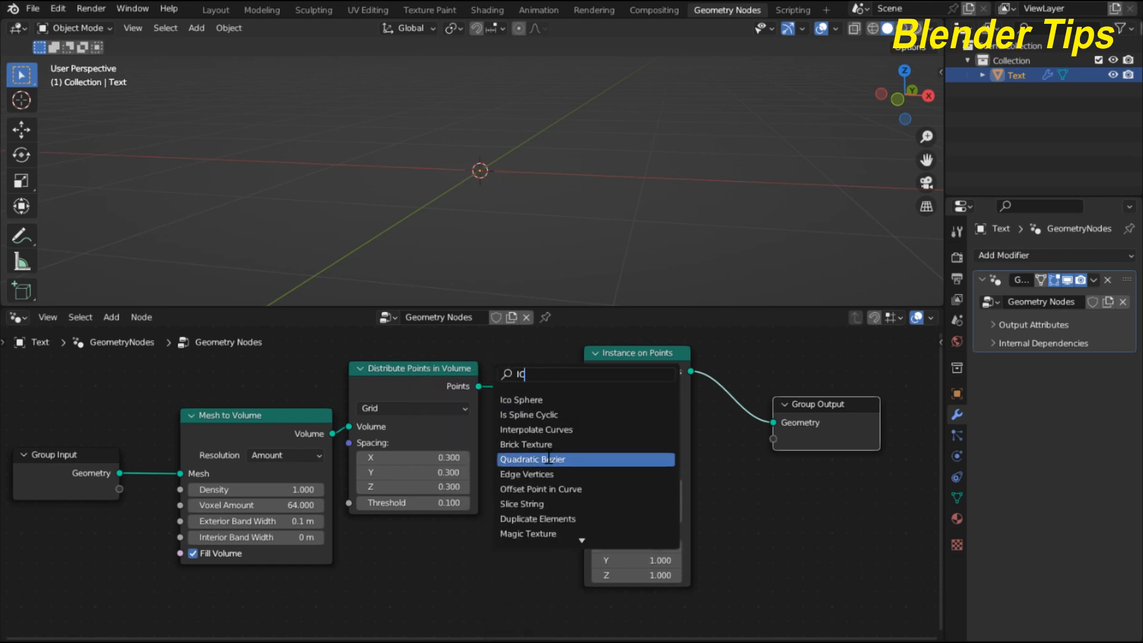
key("Return")
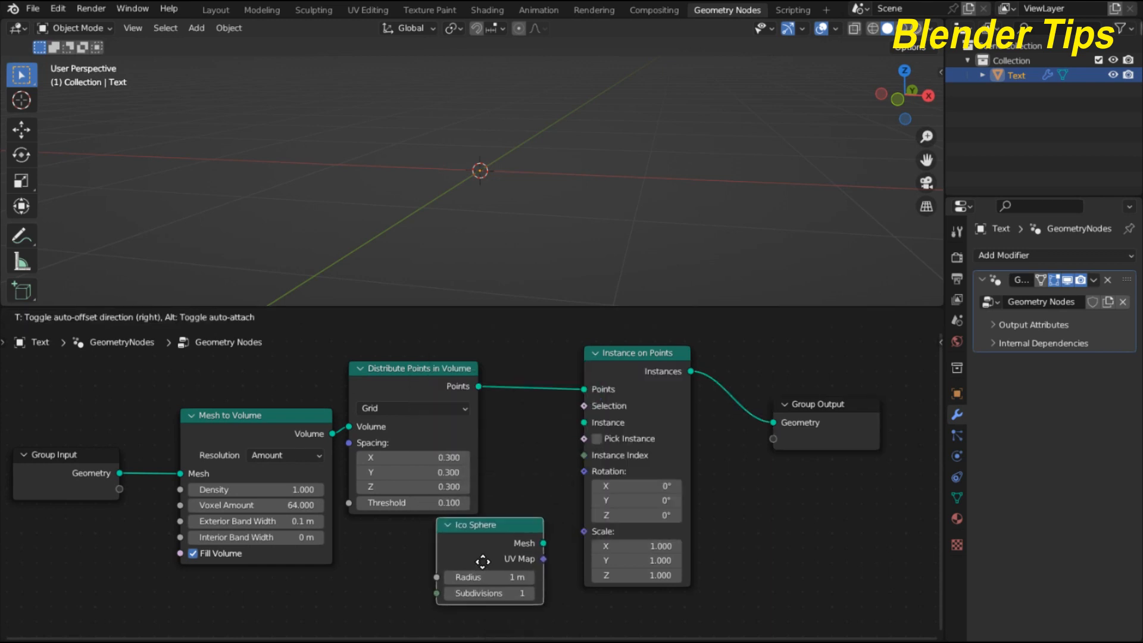
left_click(480, 563)
left_click_drag(543, 543, 583, 422)
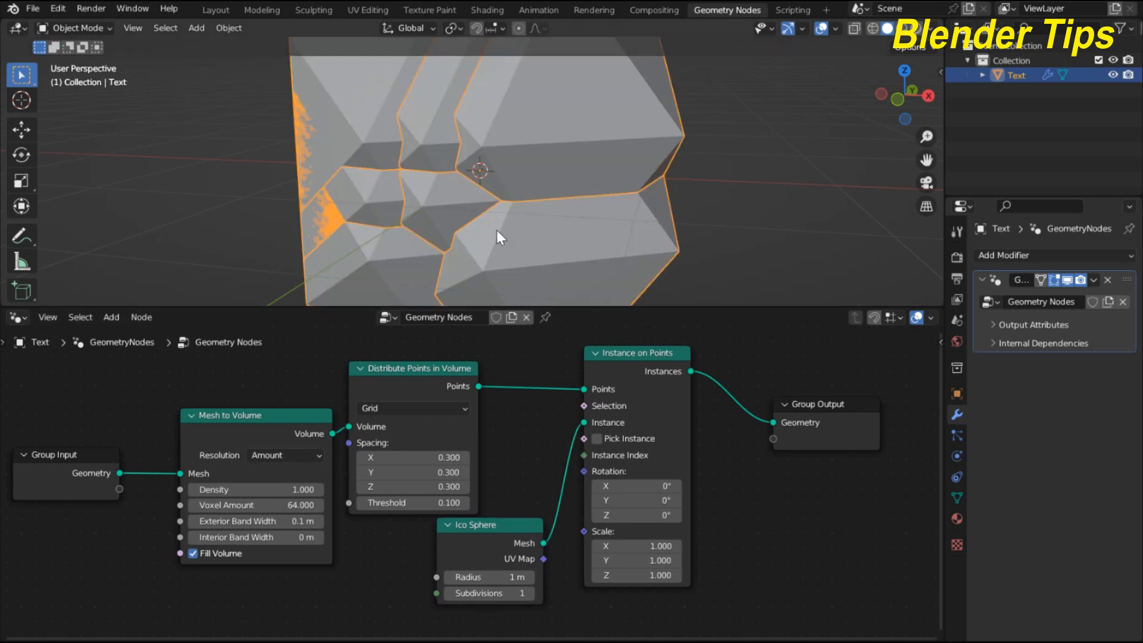
Set the Ico Sphere node's subdivisions to 2
scroll(447, 148, "down", 4)
middle_click_drag(446, 147, 500, 130)
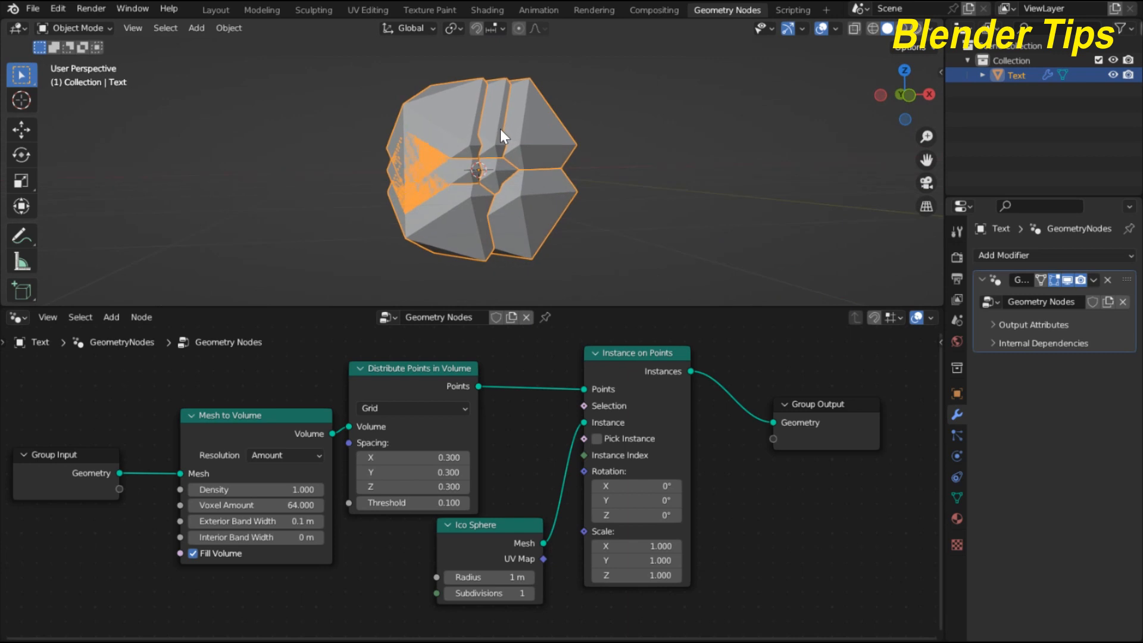
left_click(488, 593)
type("2")
key("Return")
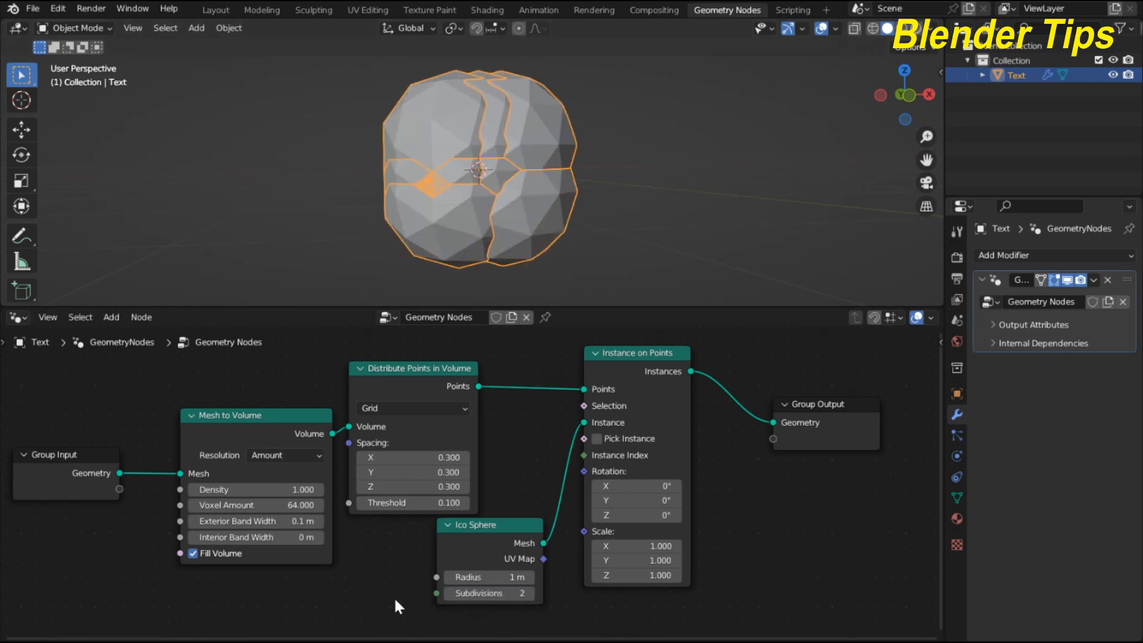
Reduce the Ico Sphere node's radius to 0.1 m
left_click(447, 577)
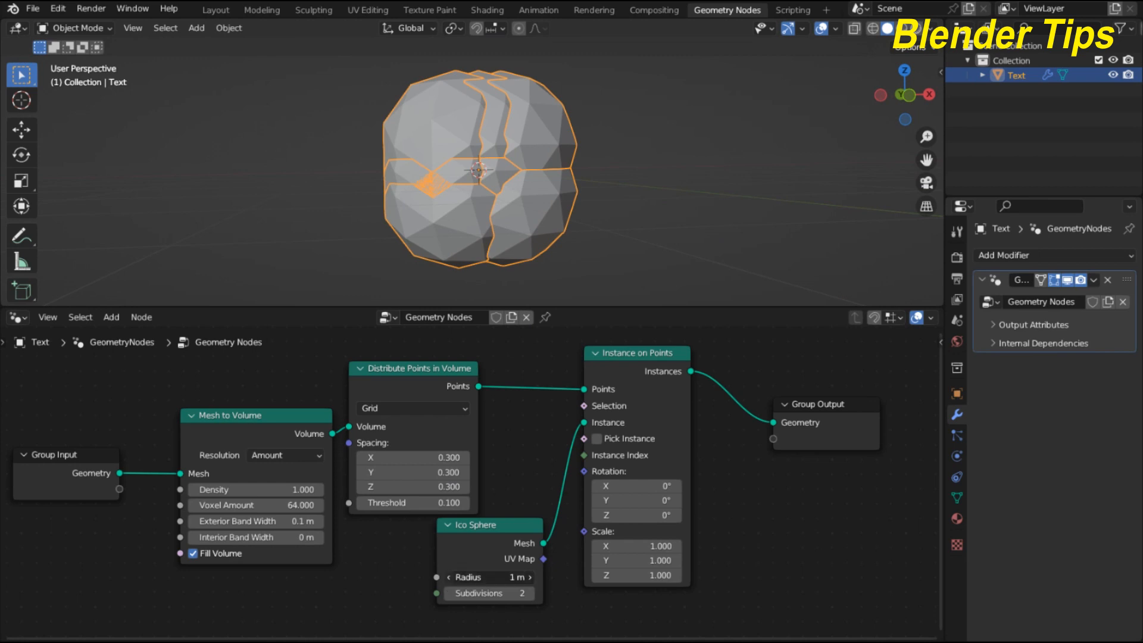
left_click(447, 577)
left_click(447, 577)
left_click(447, 577)
left_click(447, 577)
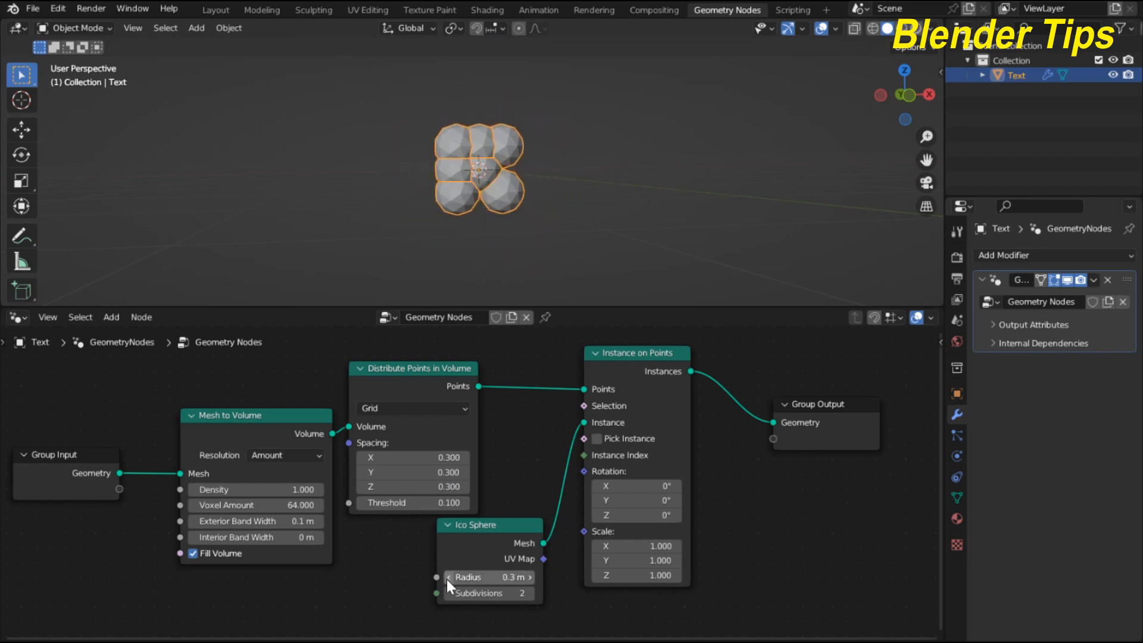
left_click(447, 577)
left_click(447, 578)
scroll(469, 194, "up", 6)
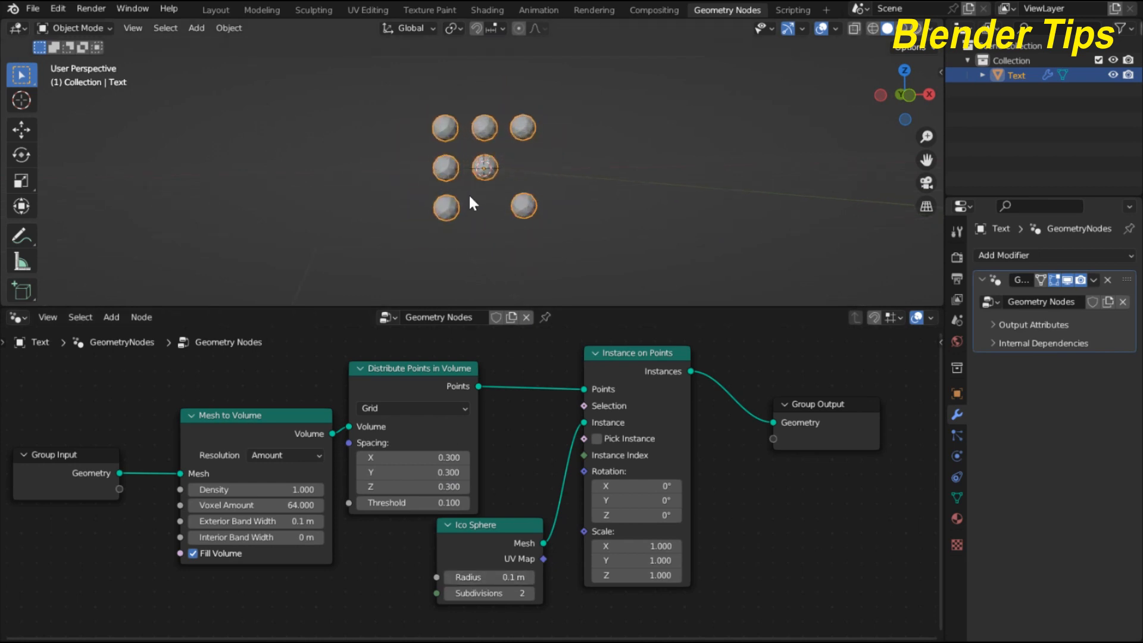
scroll(470, 197, "down", 1)
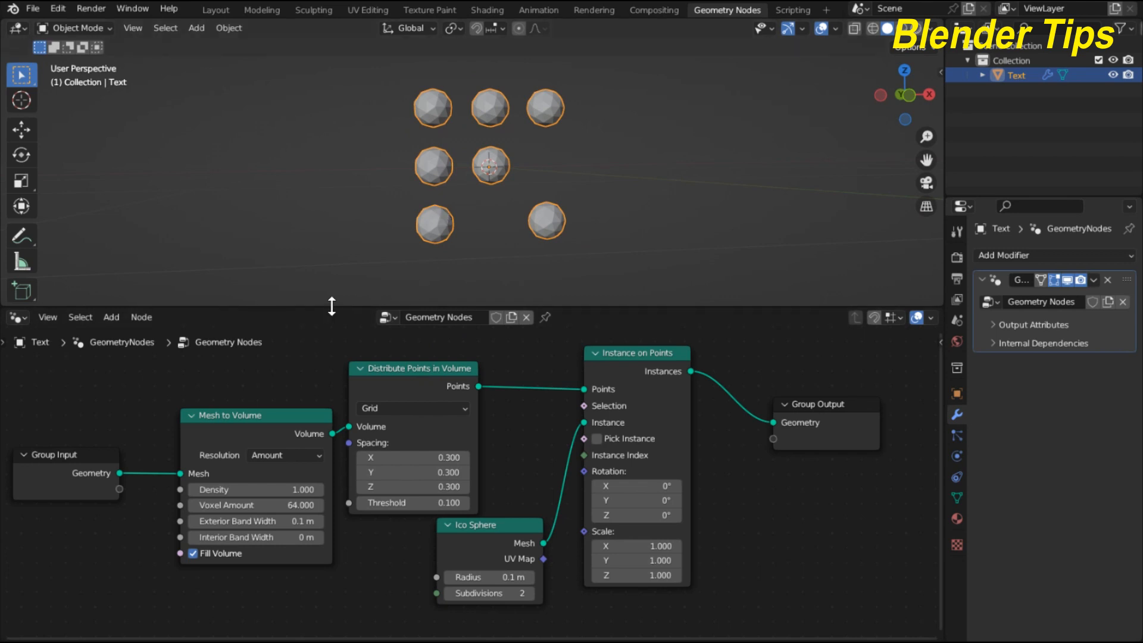
Enlarge the 3D viewport by shrinking the node editor
left_click_drag(331, 306, 331, 337)
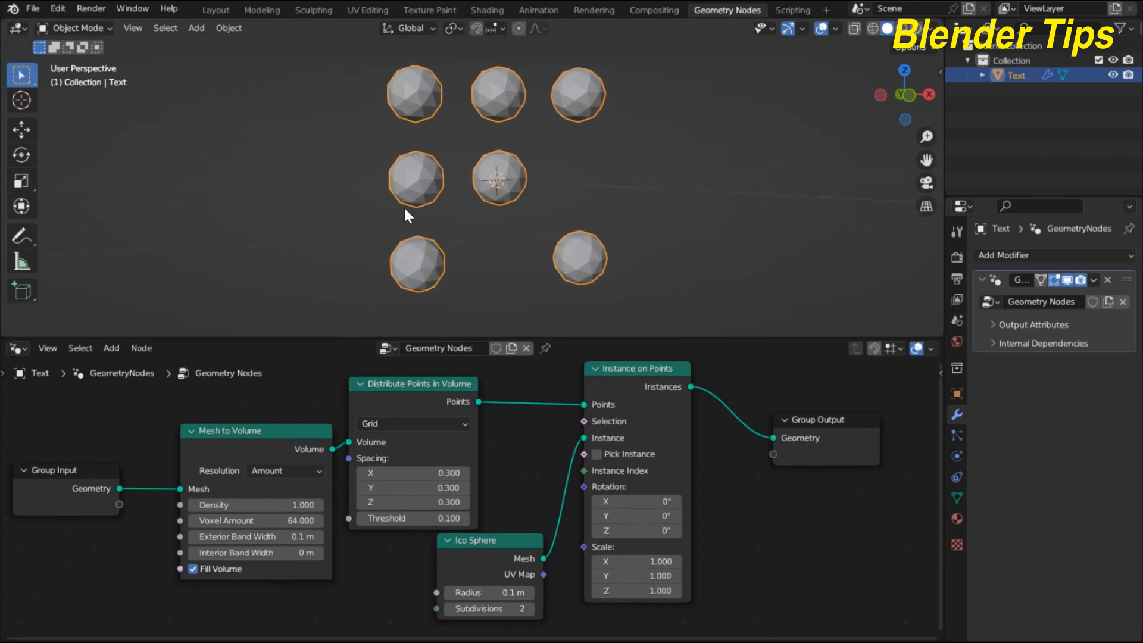
scroll(403, 206, "up", 2)
scroll(404, 206, "down", 4)
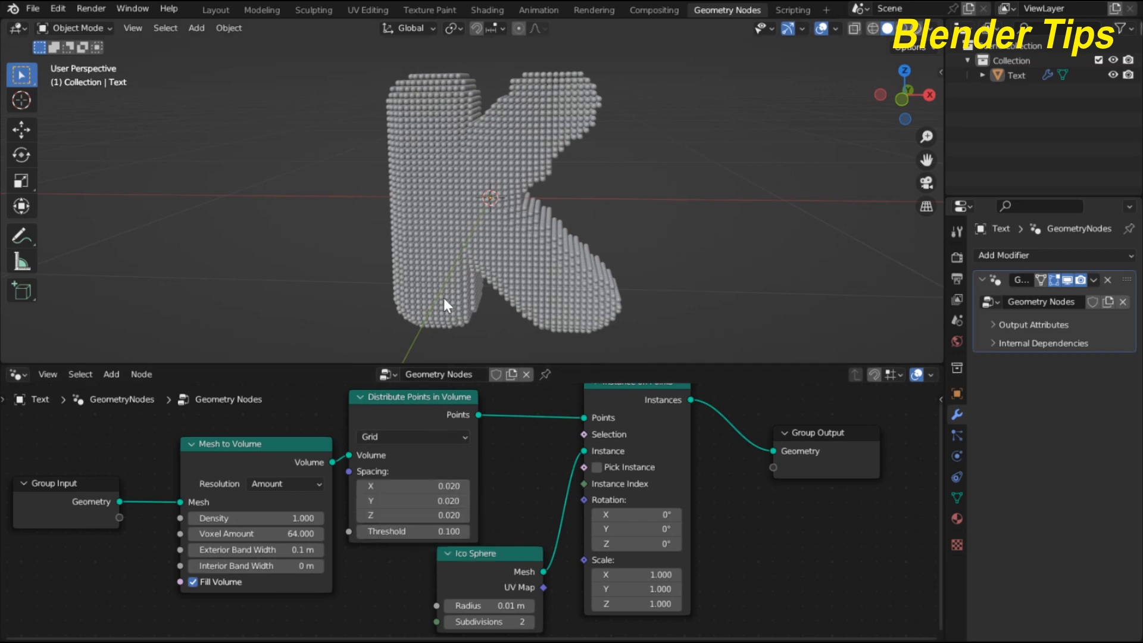
Examine the sphere-filled letter K up close and from another angle
middle_click_drag(444, 298, 457, 263)
scroll(491, 251, "up", 5)
scroll(489, 251, "down", 5)
scroll(456, 279, "down", 3)
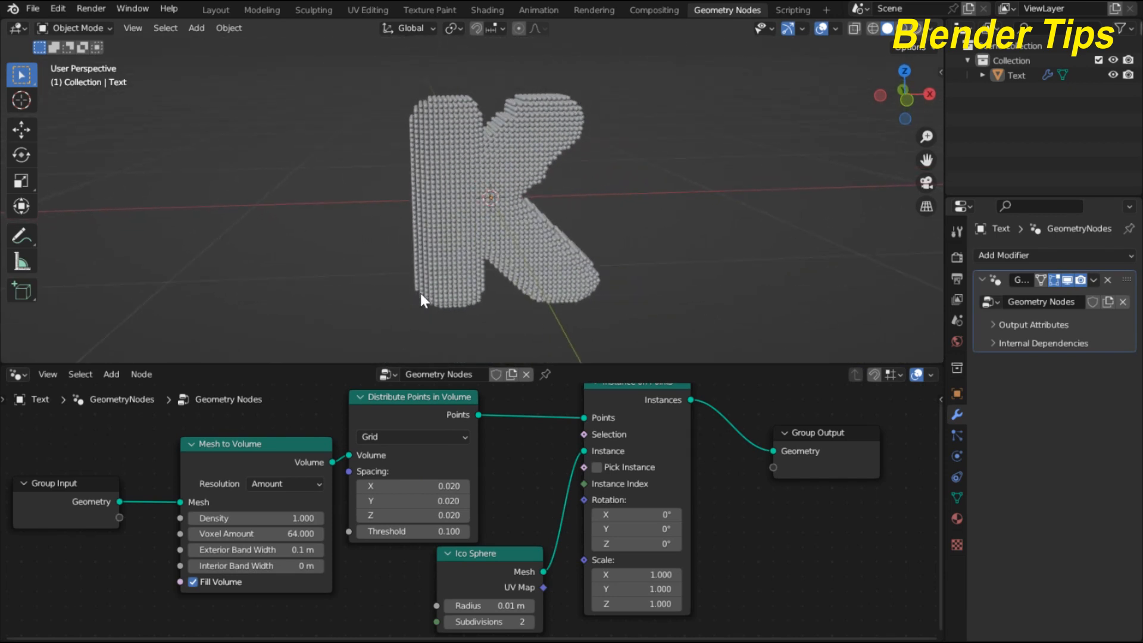
scroll(447, 237, "up", 8)
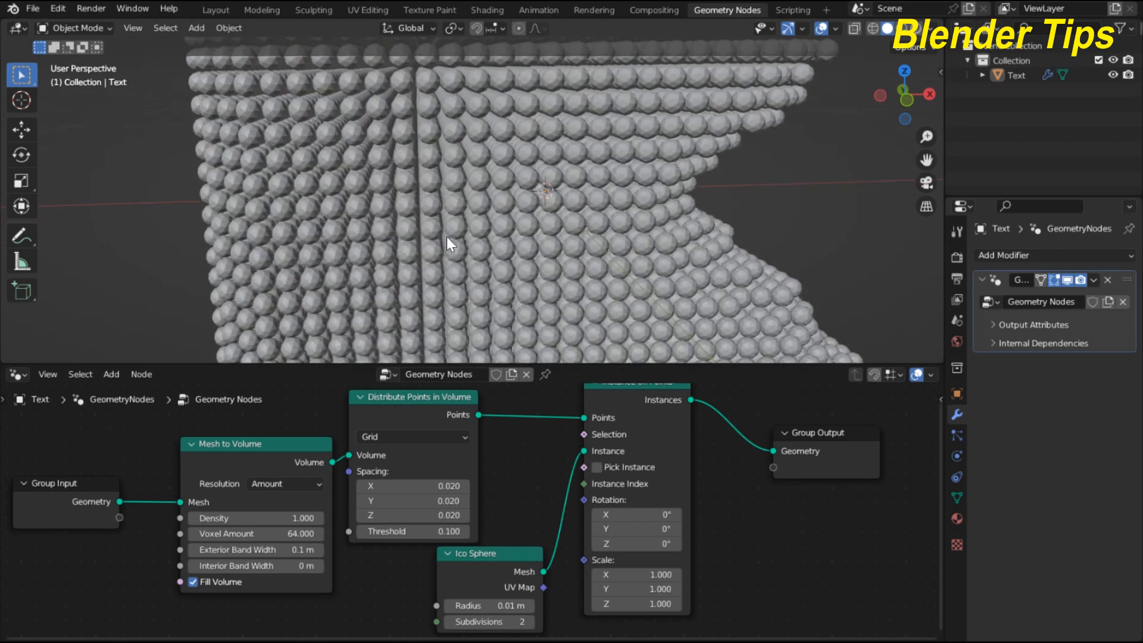
scroll(447, 237, "down", 8)
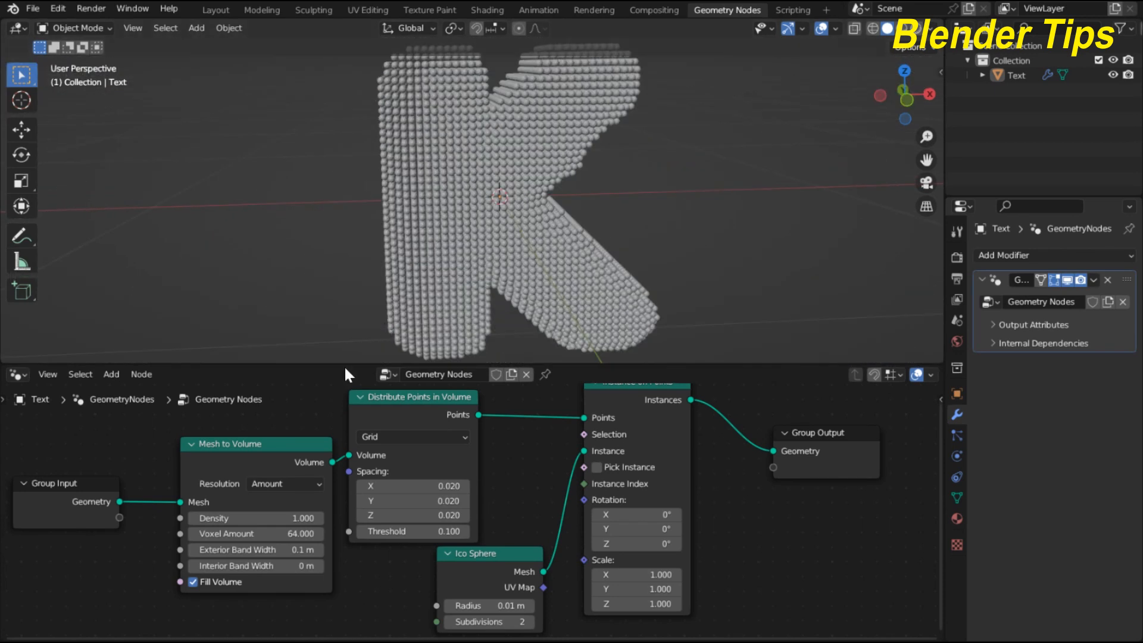
Enlarge the node editor slightly and insert a Set Shade Smooth node between Instance on Points and Group Output
left_click_drag(340, 365, 302, 356)
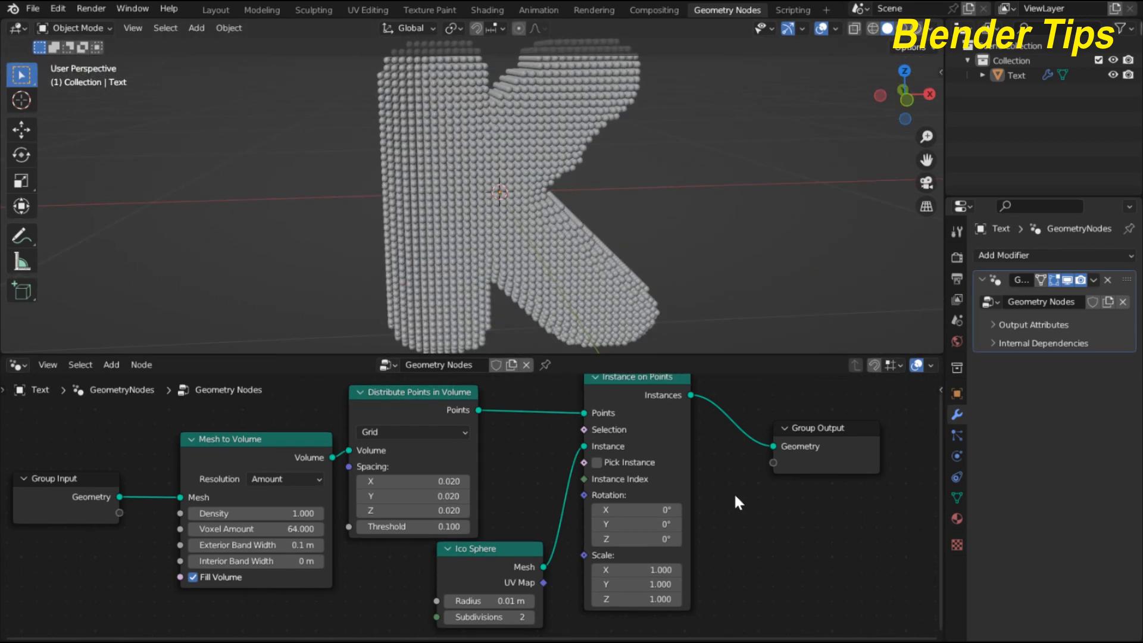
scroll(734, 492, "down", 1)
scroll(732, 491, "up", 1)
key("shift+a")
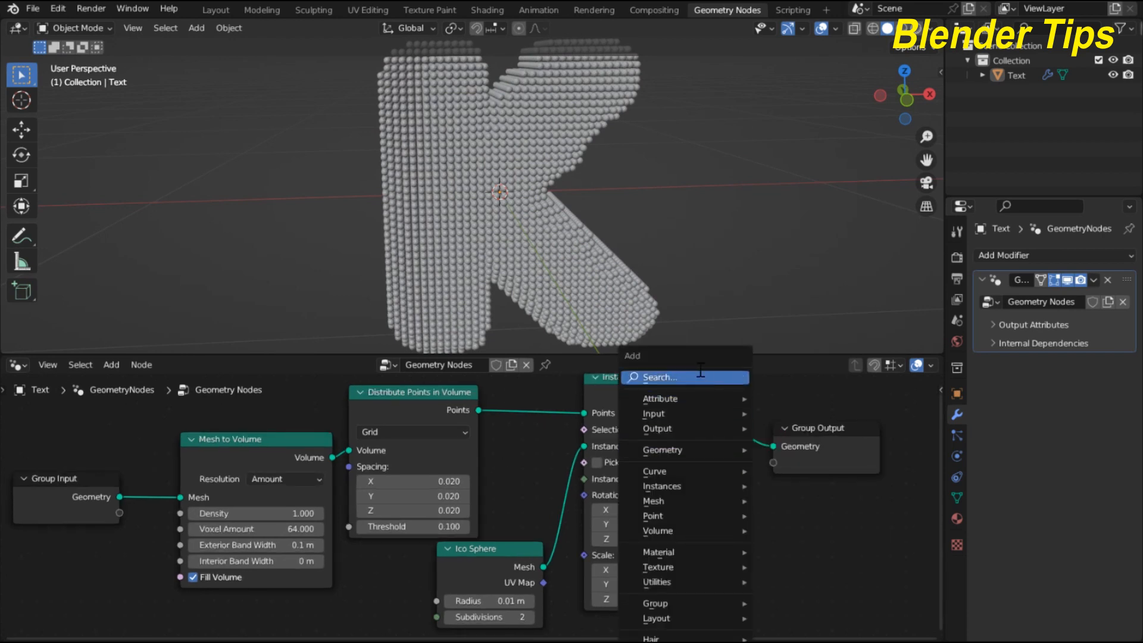
left_click(701, 375)
type("SET")
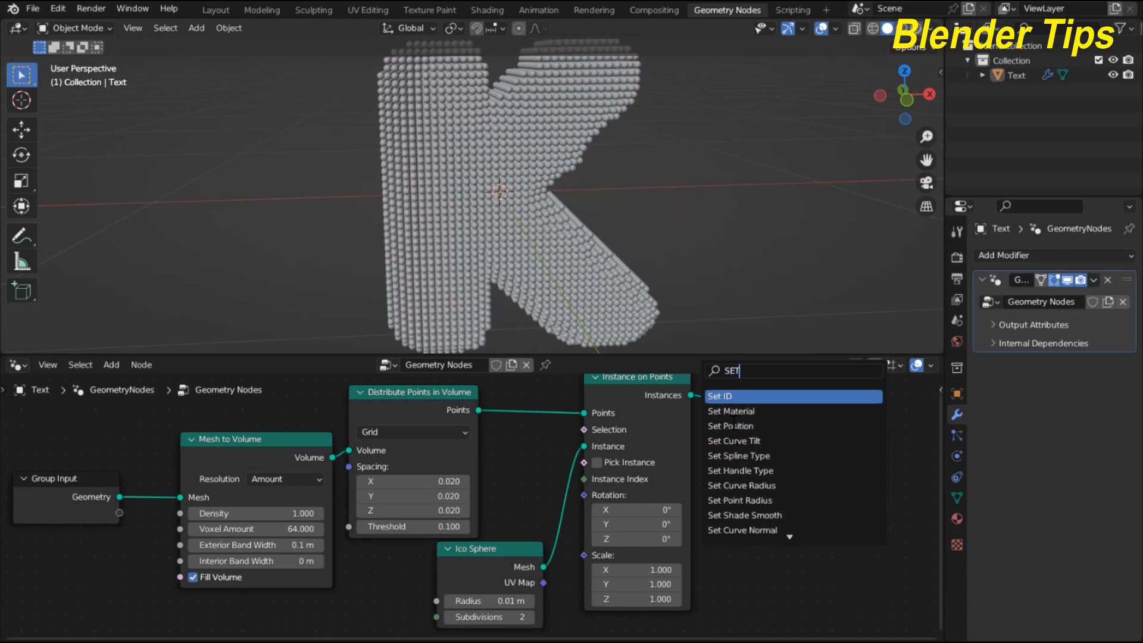
left_click(769, 516)
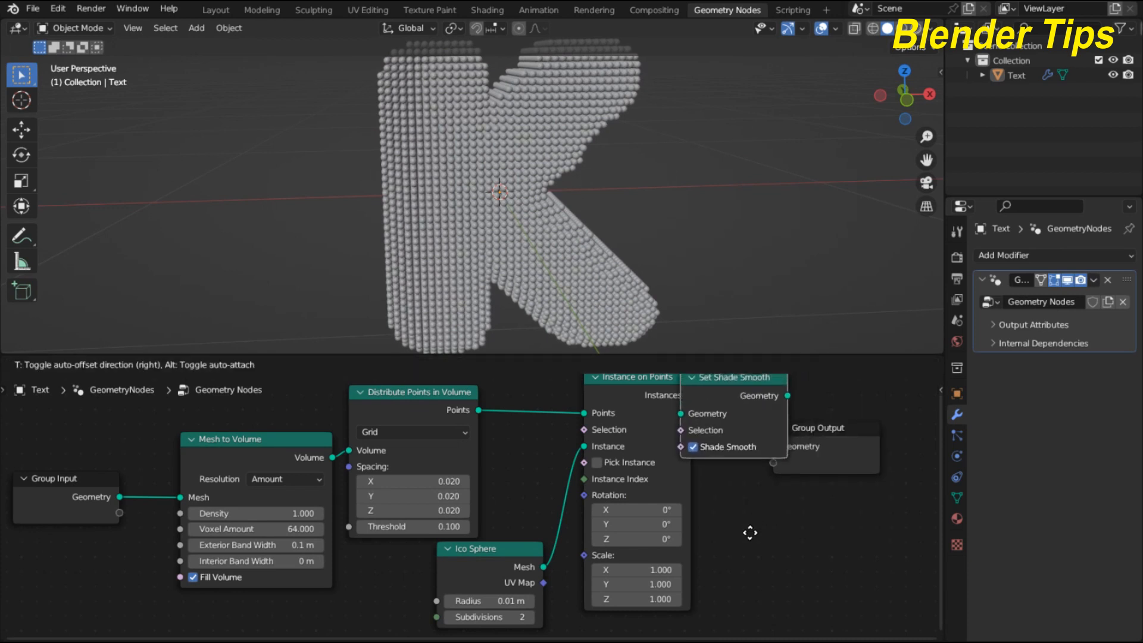
left_click(750, 533)
Inspect the shading of the spheres on the letter K up close and from a distance
scroll(533, 234, "up", 4)
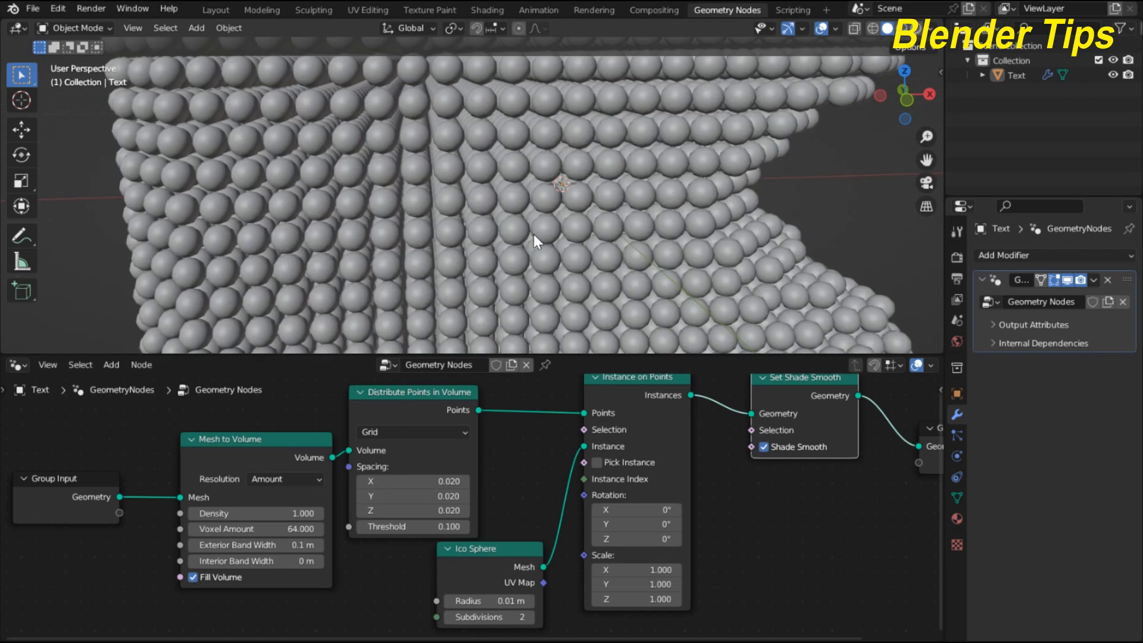
scroll(533, 234, "down", 3)
scroll(534, 234, "down", 5)
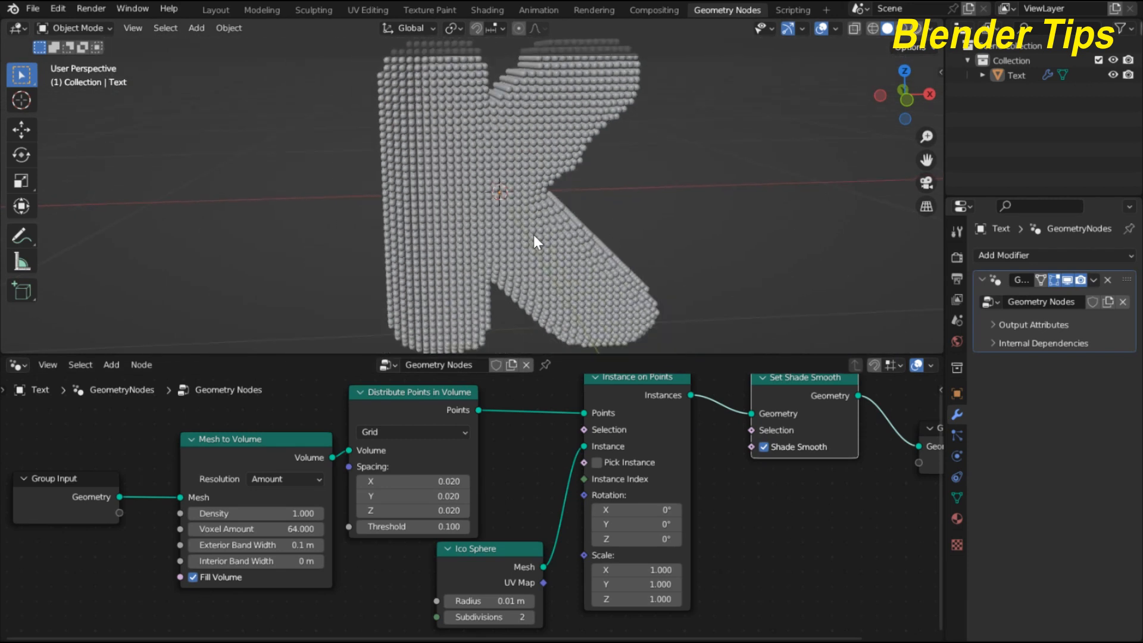
scroll(533, 234, "up", 5)
scroll(534, 234, "up", 2)
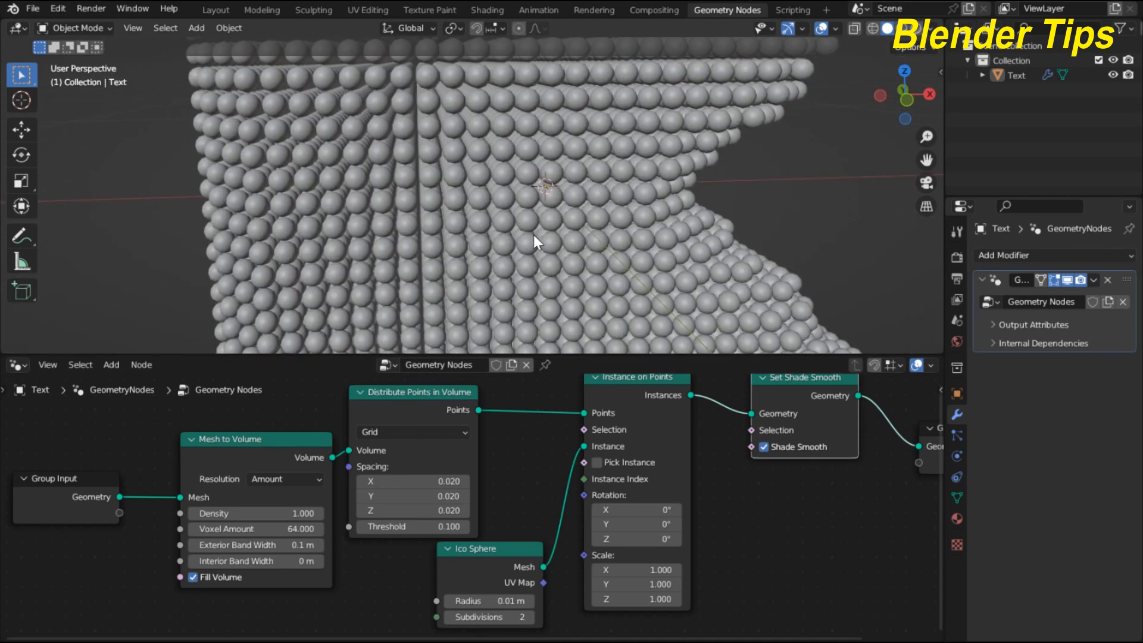
scroll(533, 234, "down", 3)
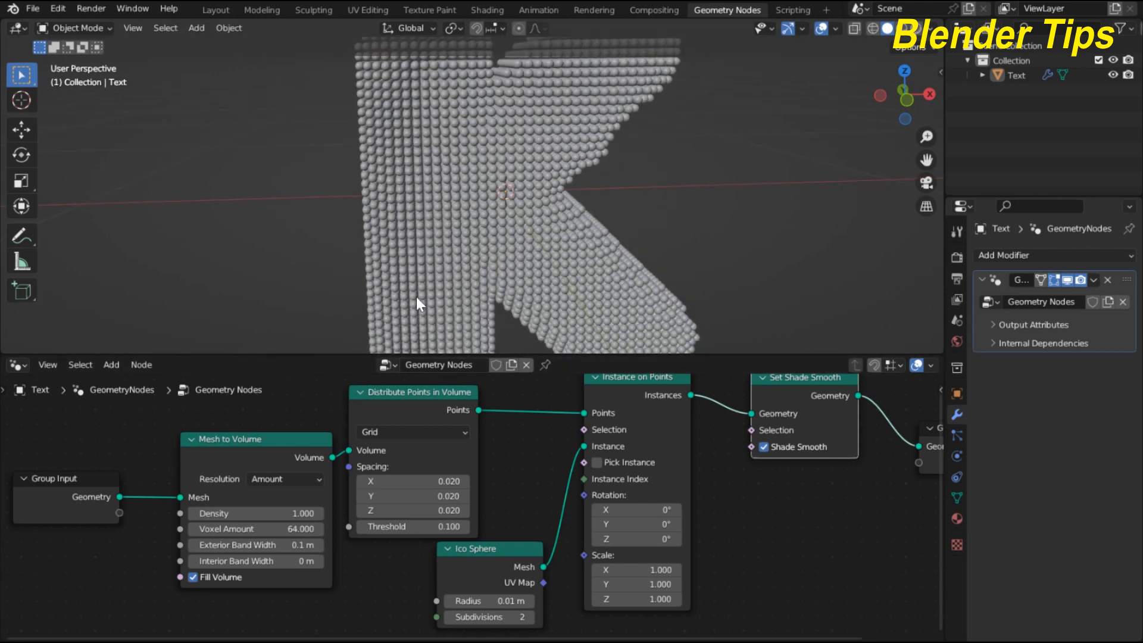
scroll(416, 292, "down", 3)
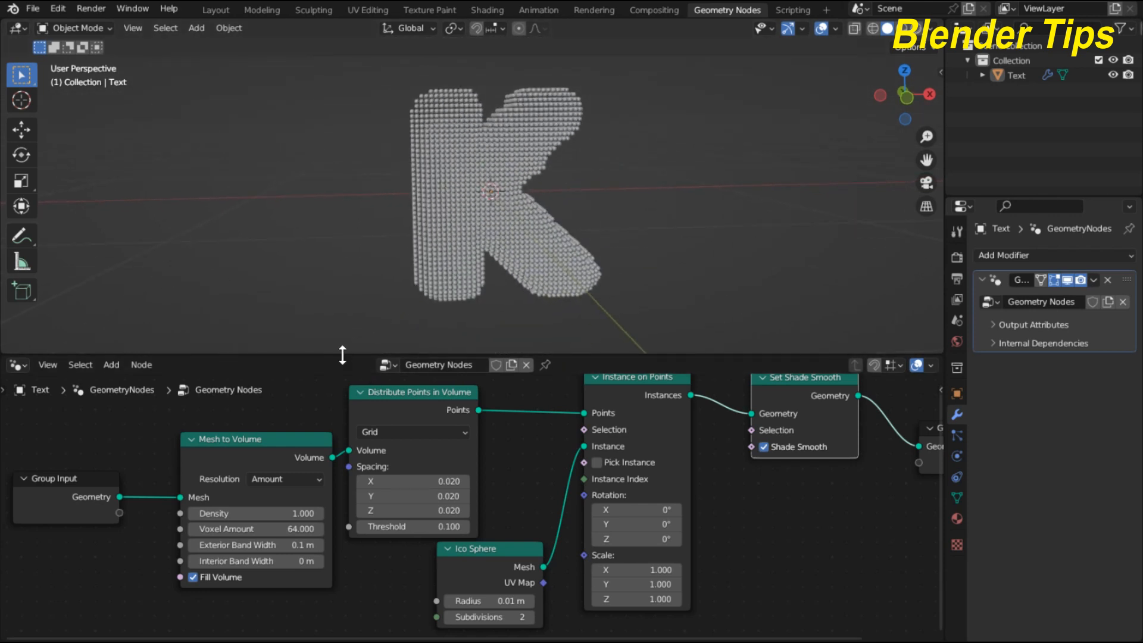
Enlarge the node editor to give the whole node tree more room
left_click_drag(342, 355, 349, 220)
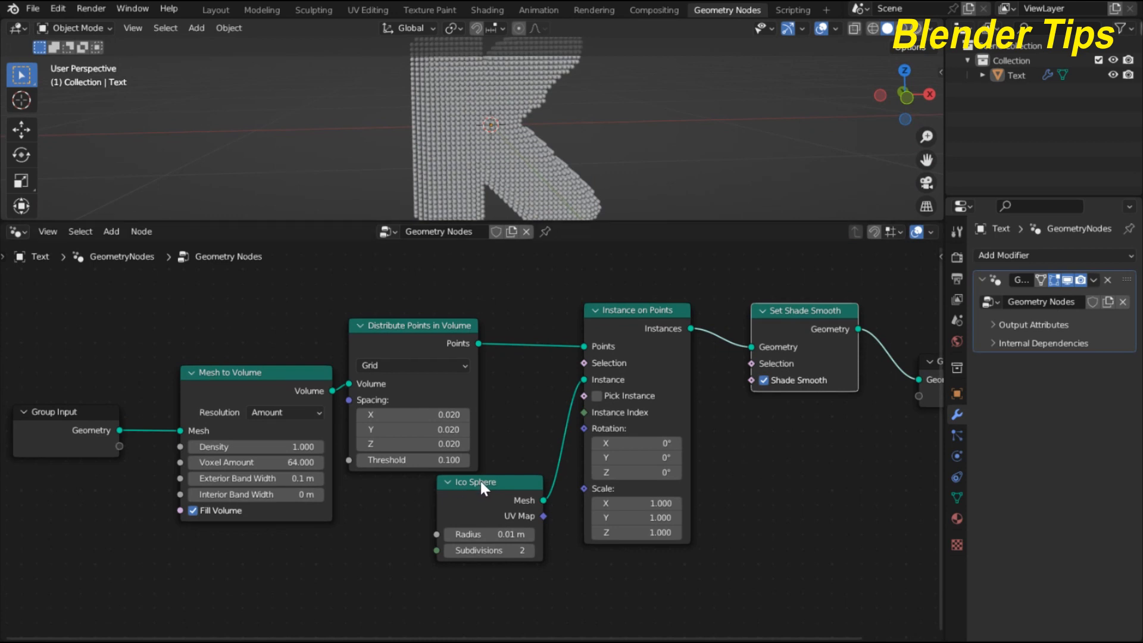
Move the Ico Sphere node up beside Instance on Points and add a Map Range node below it
left_click_drag(480, 481, 522, 403)
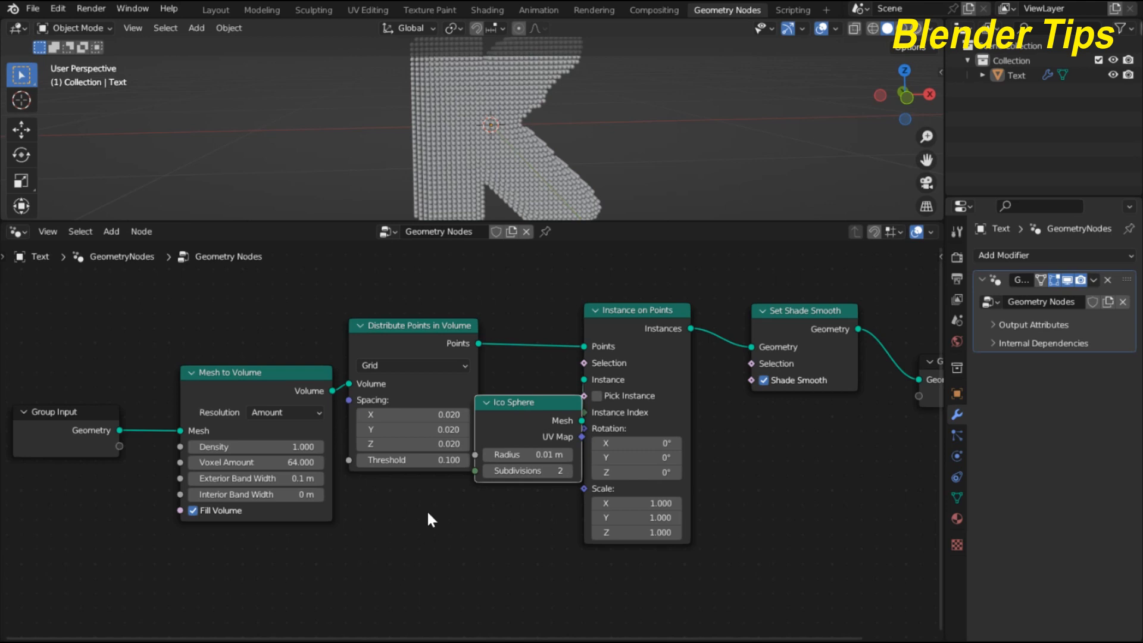
key("shift+a")
left_click(398, 377)
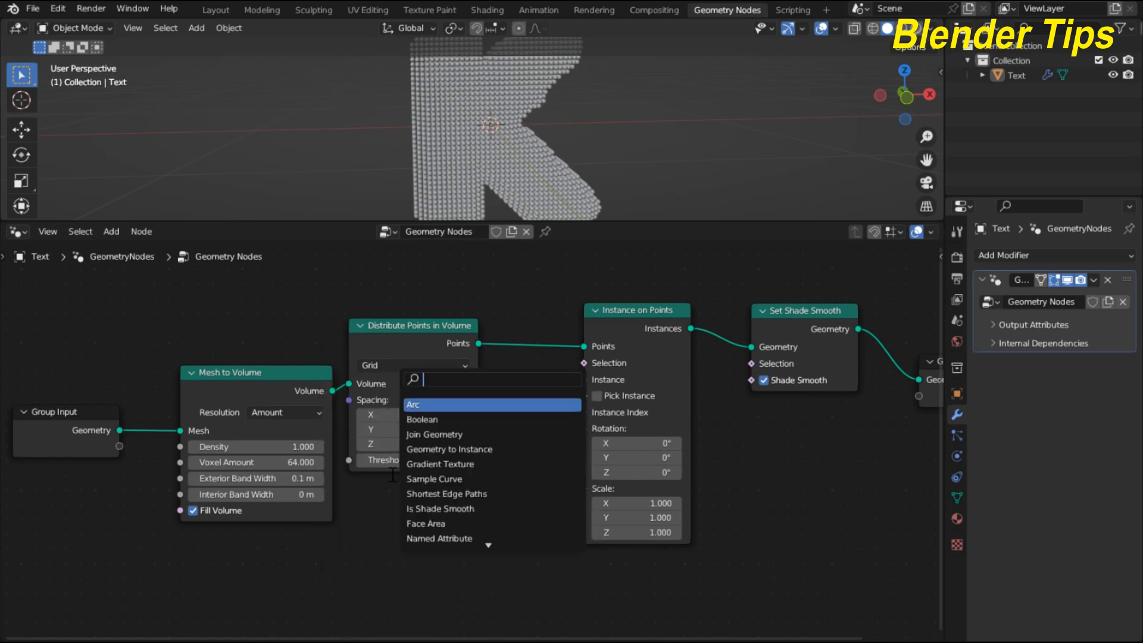
type("MA")
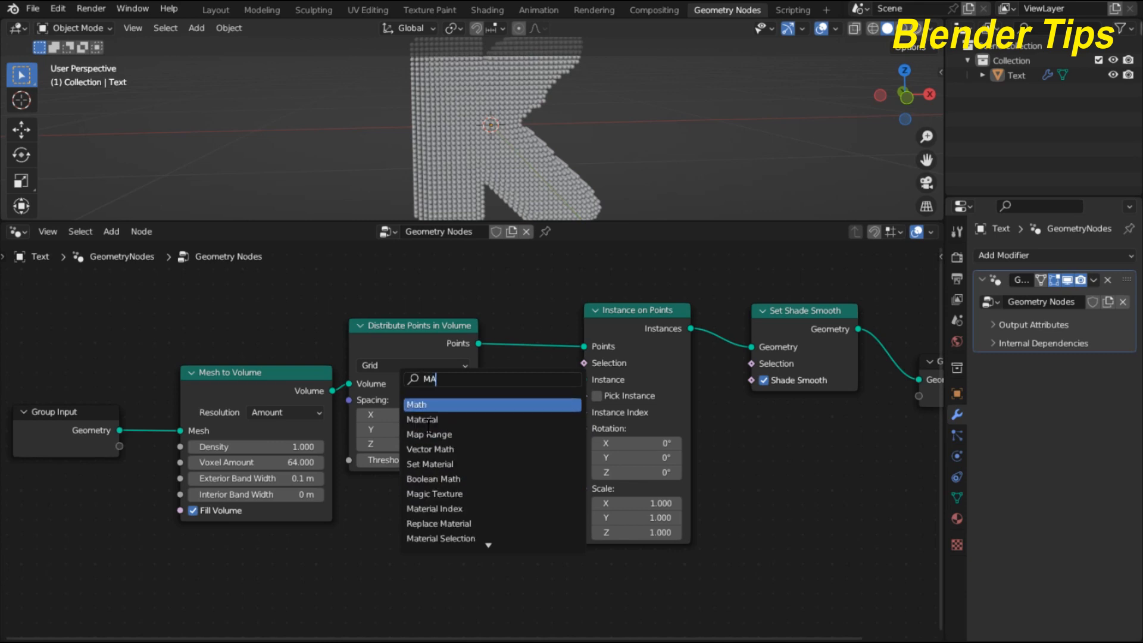
type("P")
key("Return")
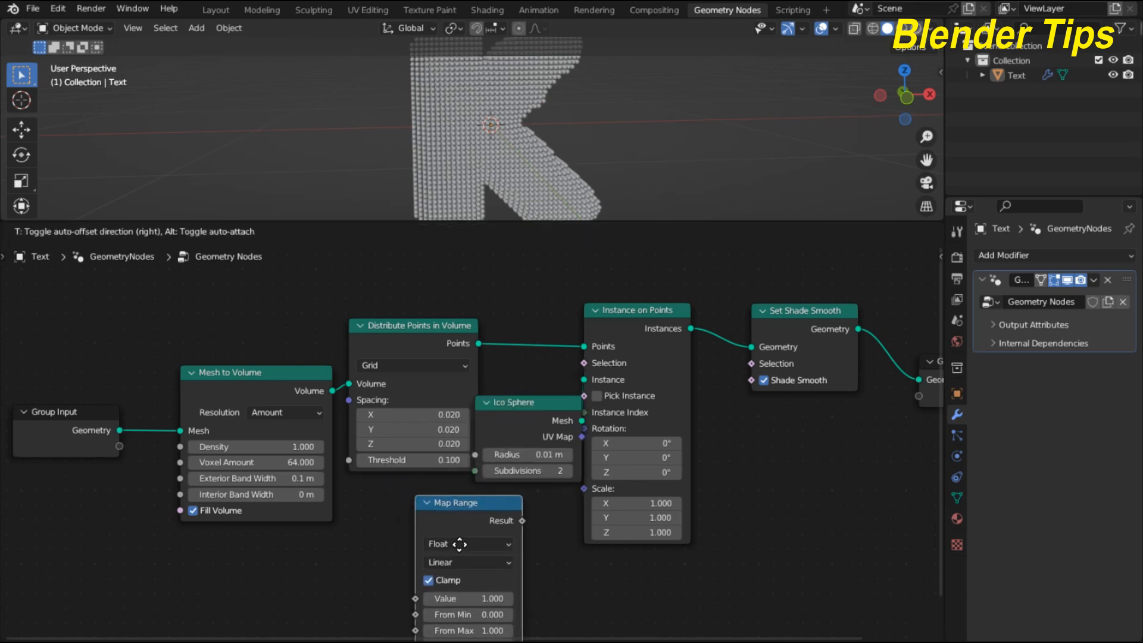
left_click(449, 526)
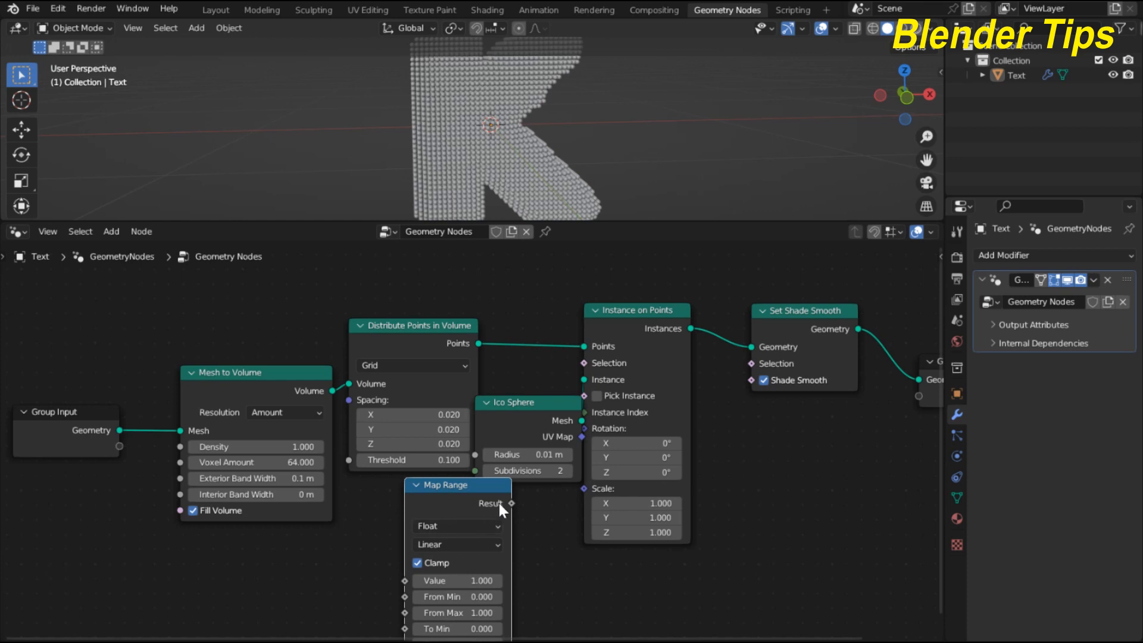
Connect the Map Range Result to the Scale input of Instance on Points and move Map Range slightly lower
left_click_drag(566, 486, 578, 487)
scroll(485, 492, "down", 2)
middle_click_drag(497, 443, 526, 305)
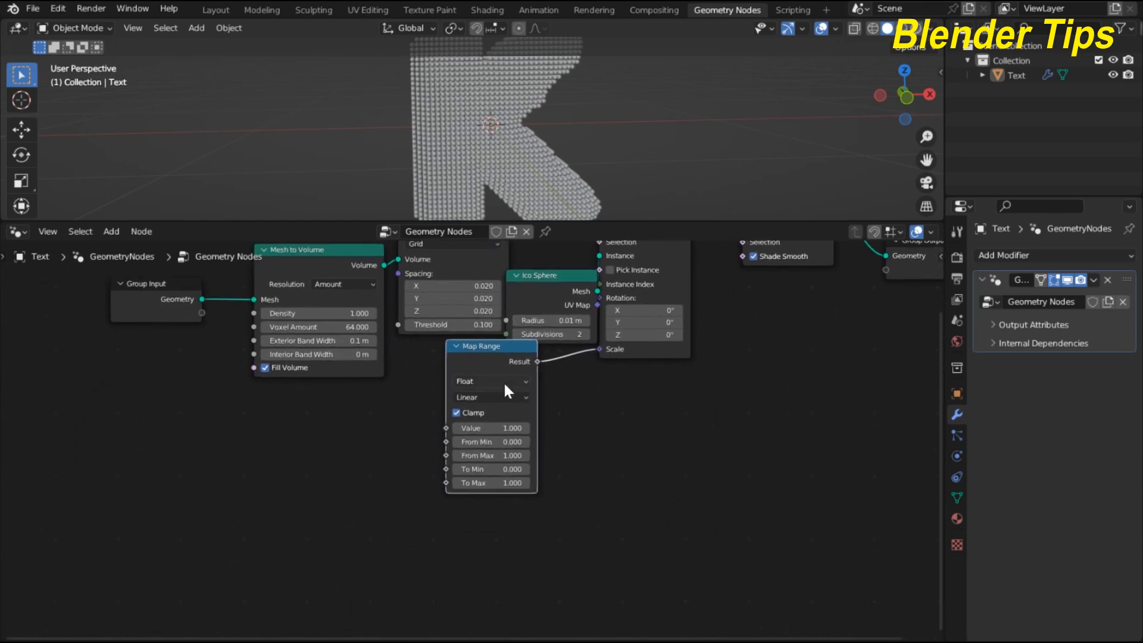
scroll(504, 386, "up", 7)
scroll(504, 385, "down", 1)
middle_click_drag(504, 385, 520, 428)
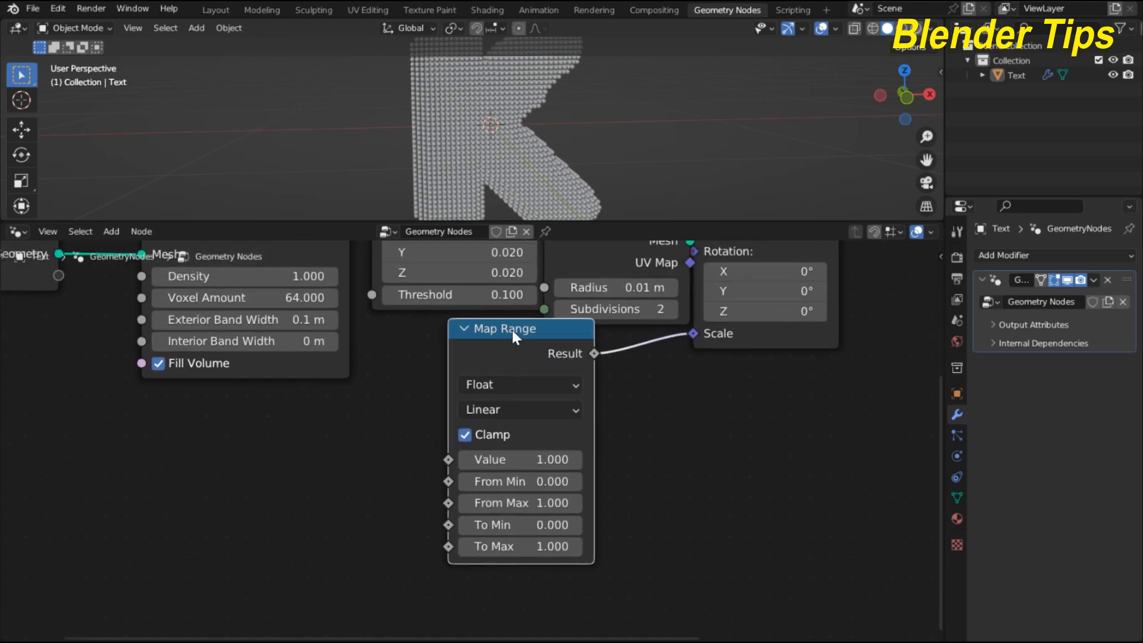
left_click_drag(513, 330, 518, 357)
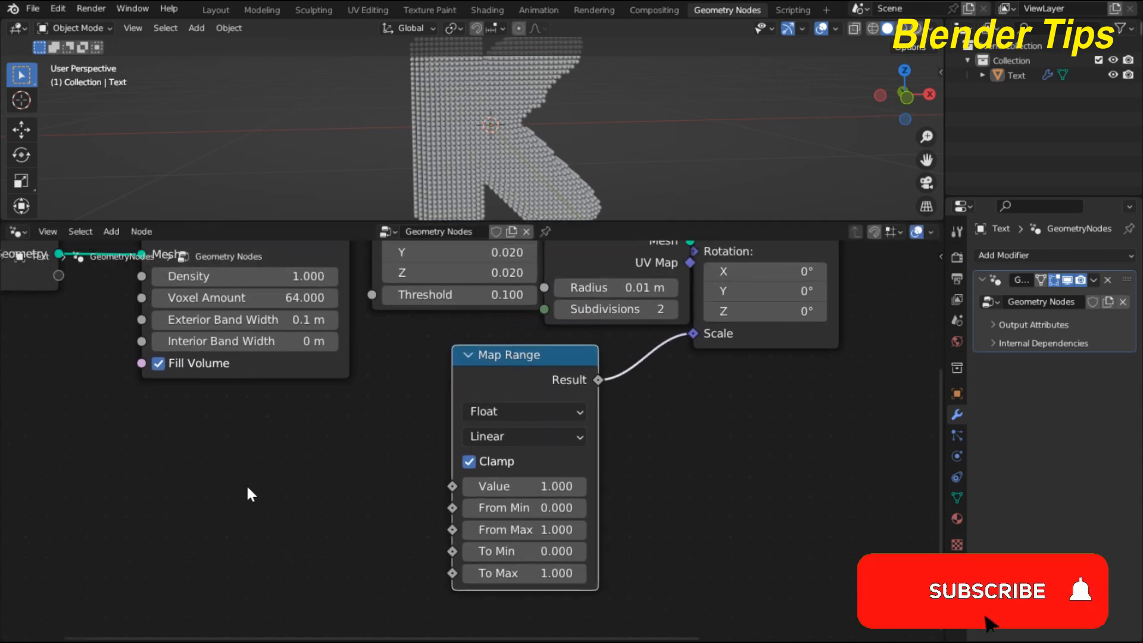
Add a Wave Texture node before Map Range and connect its Color output to the Map Range Value input
key("shift+a")
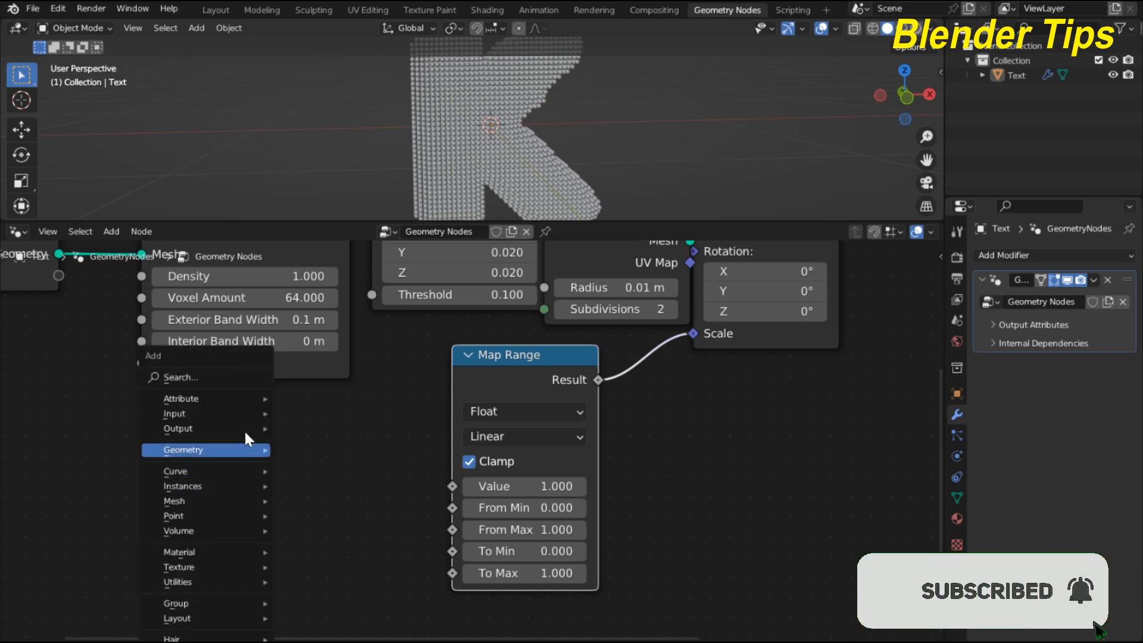
left_click(241, 377)
type("WAV")
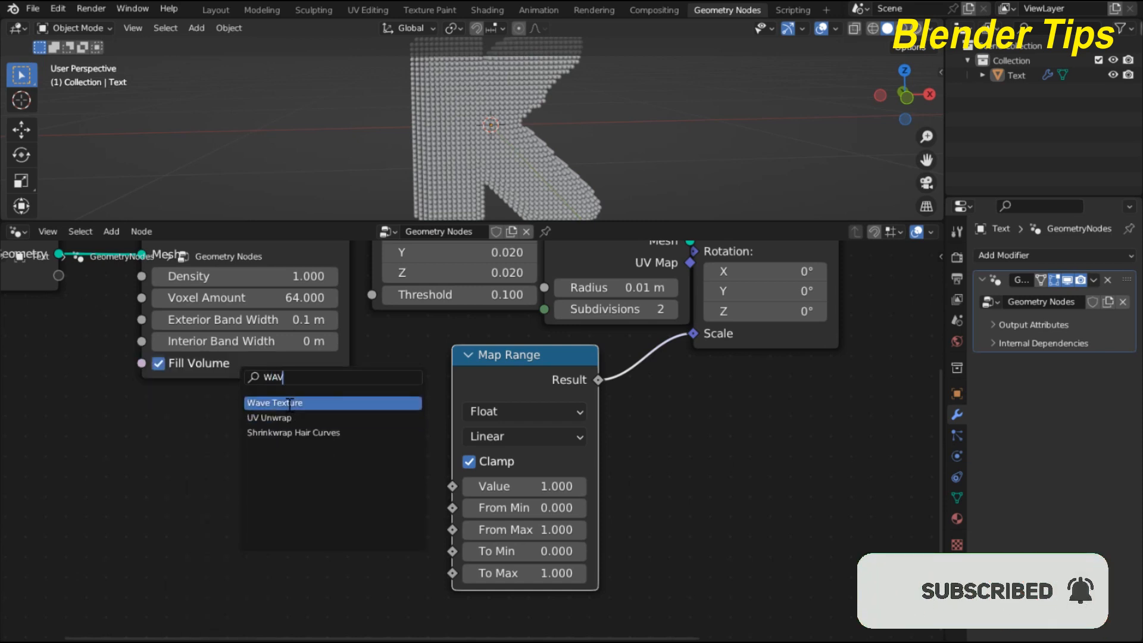
left_click(290, 404)
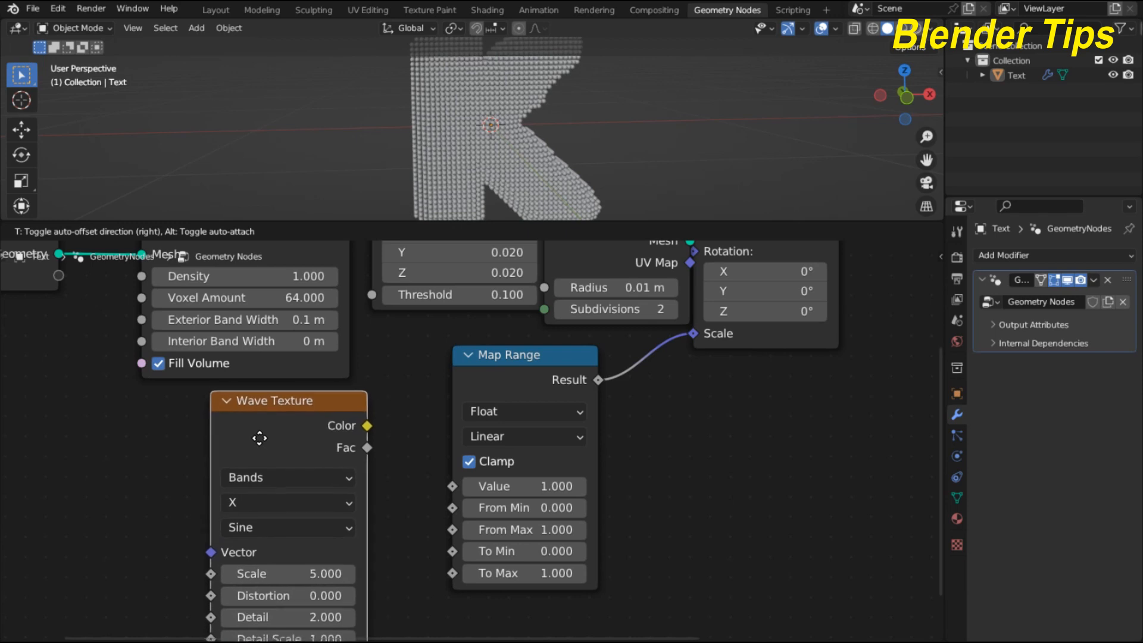
left_click(262, 440)
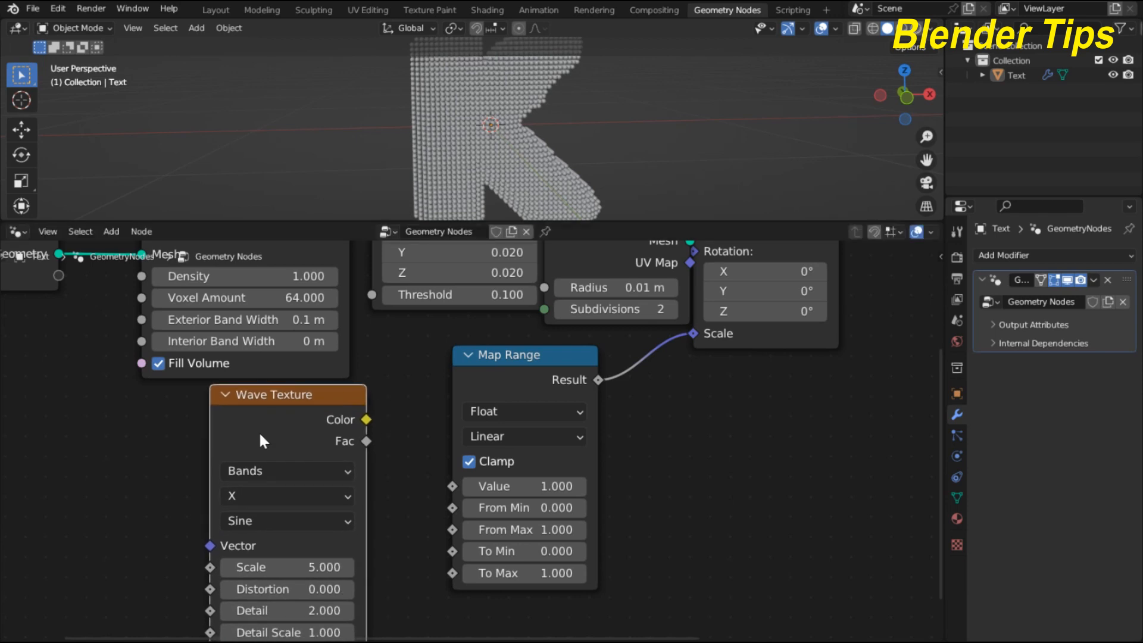
left_click(369, 417)
left_click_drag(436, 474, 441, 481)
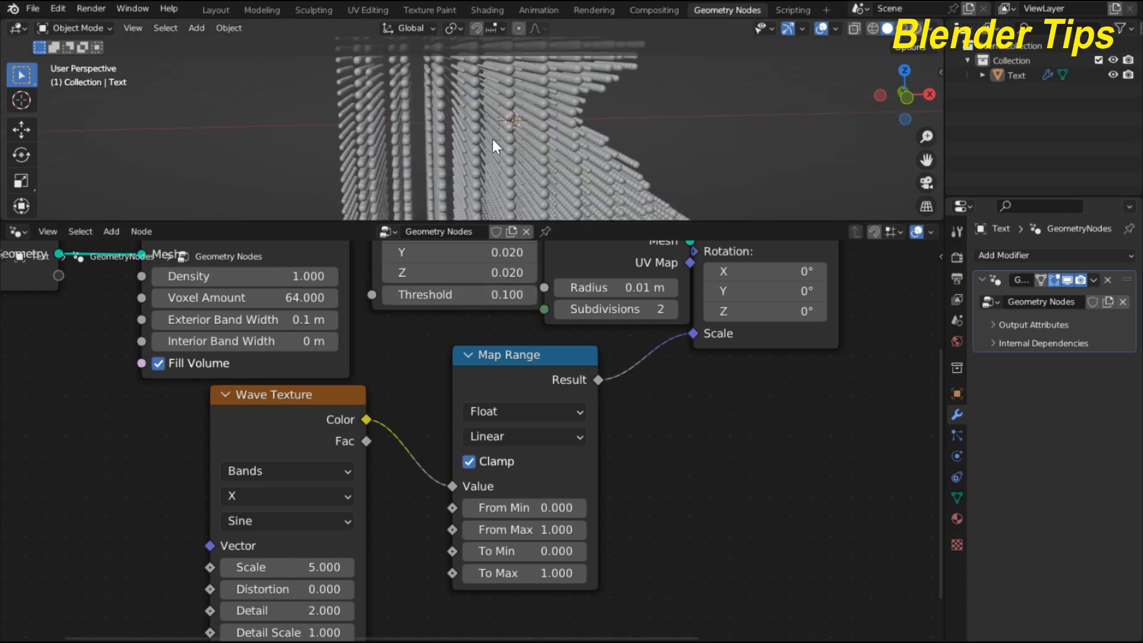
Set the Wave Texture's wave type to Rings and its rings direction to Spherical
scroll(375, 334, "down", 1)
scroll(387, 342, "down", 1)
scroll(366, 351, "up", 1)
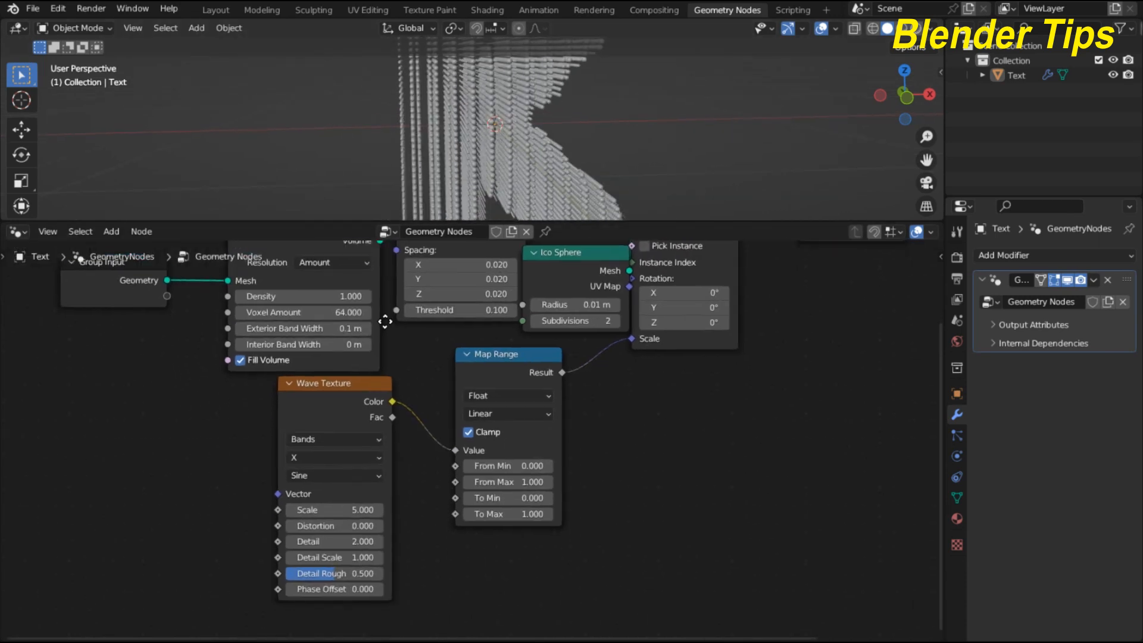
left_click(331, 438)
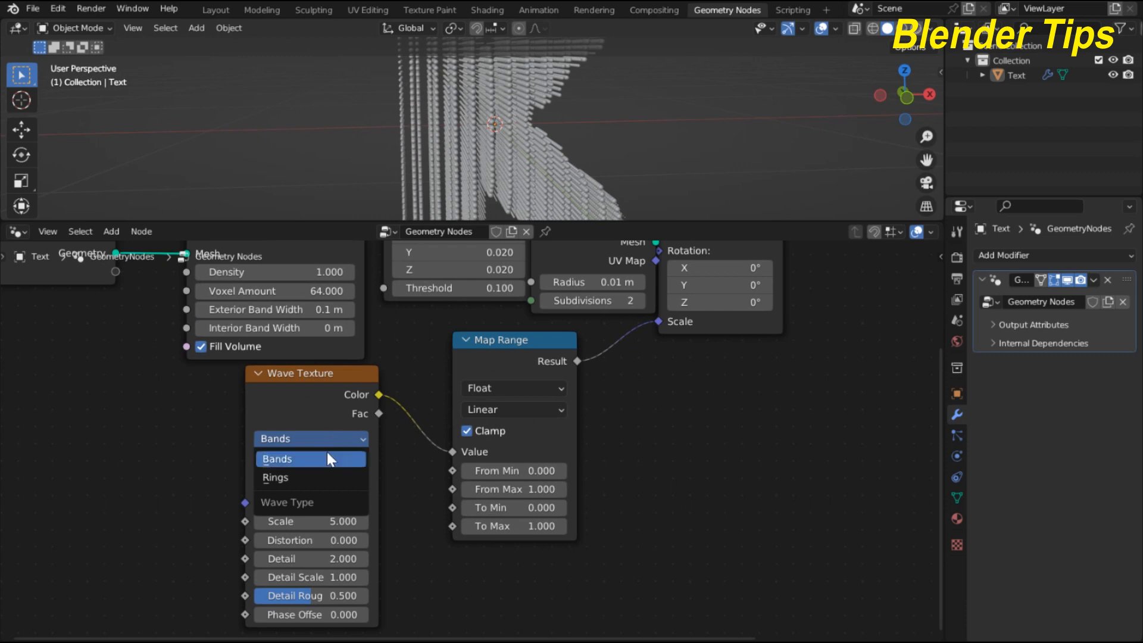
left_click(325, 475)
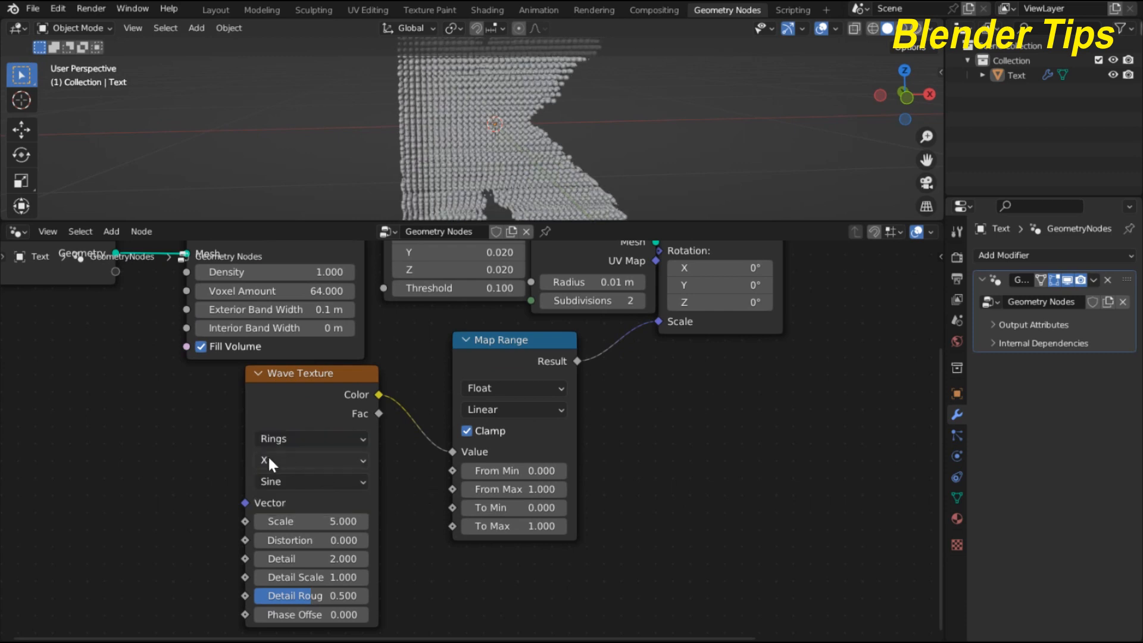
scroll(269, 456, "up", 1)
scroll(288, 461, "down", 1)
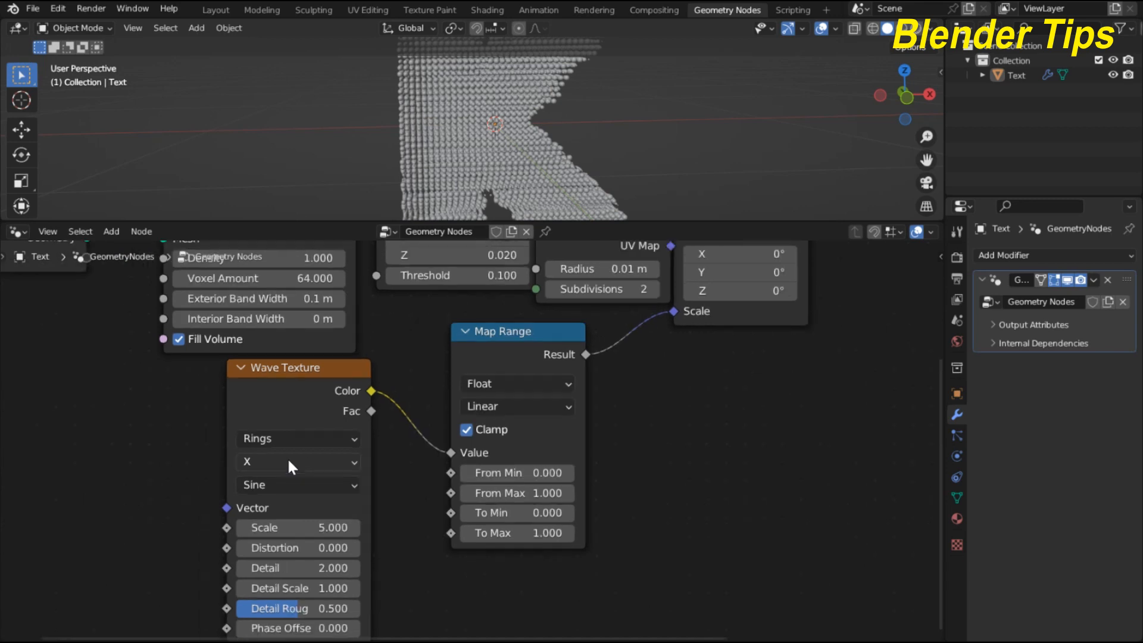
left_click(306, 463)
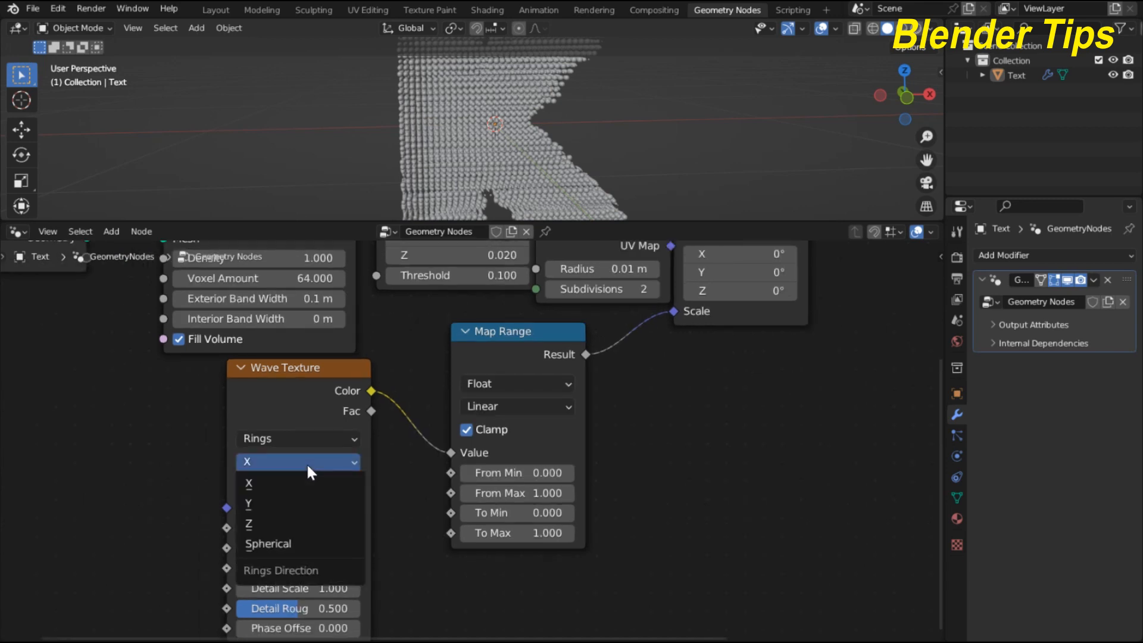
left_click(313, 542)
scroll(468, 140, "up", 2)
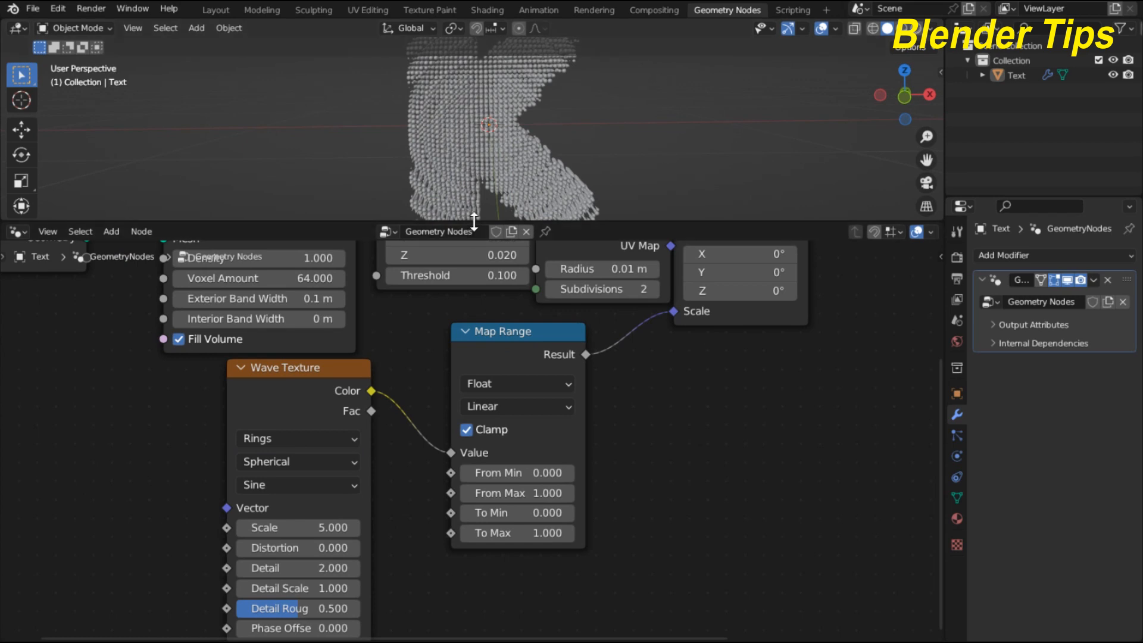
Enlarge the 3D viewport above the node editor to give the letter K more room
left_click_drag(471, 222, 468, 388)
middle_click_drag(453, 487, 483, 482)
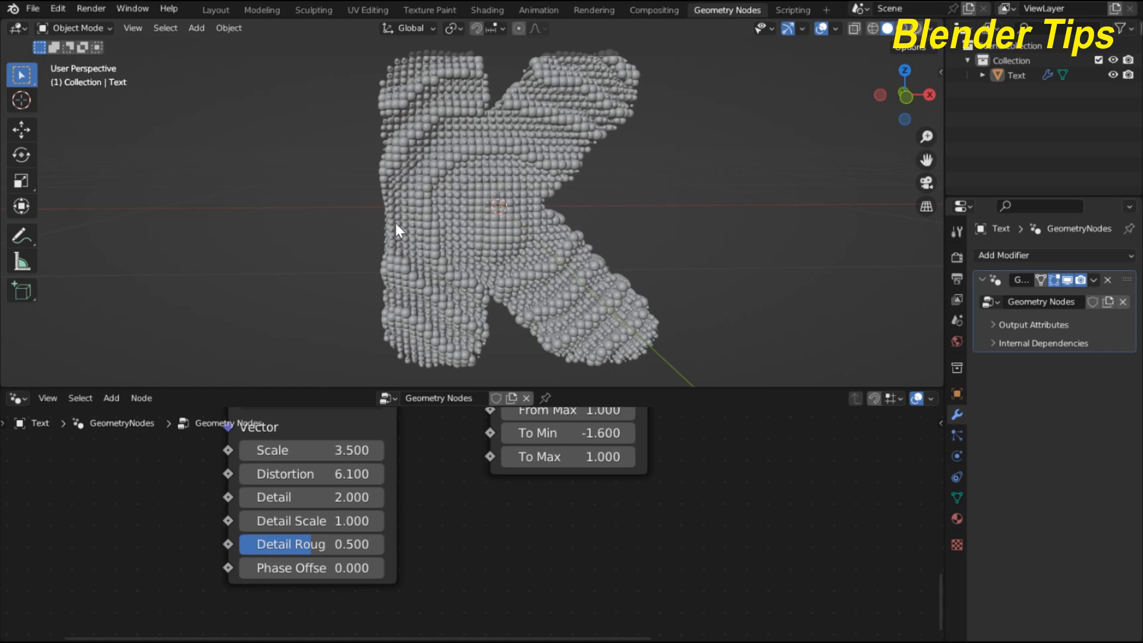
Try a Phase Offset of 15.2 on the Wave Texture and reset it to its default
scroll(395, 223, "up", 1)
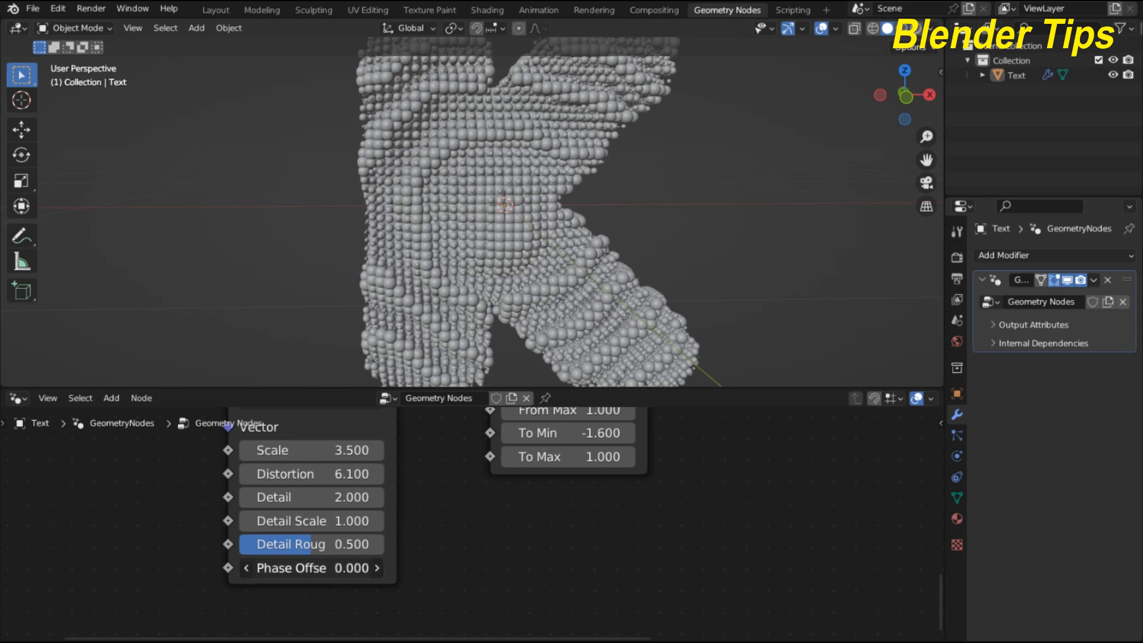
left_click_drag(310, 567, 580, 568)
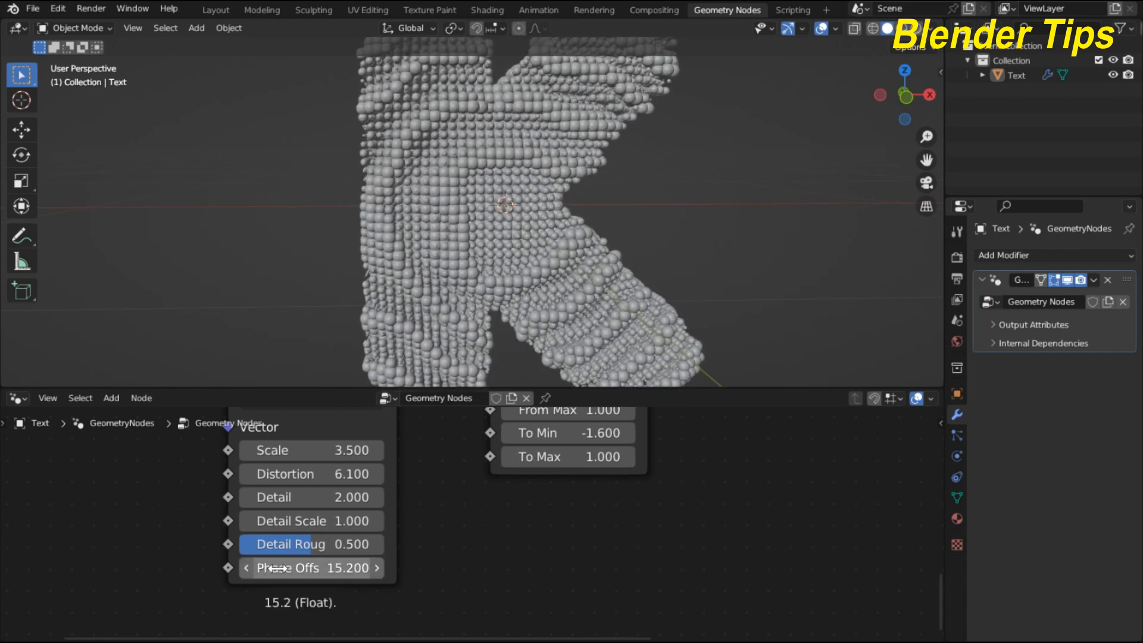
key("BackSpace")
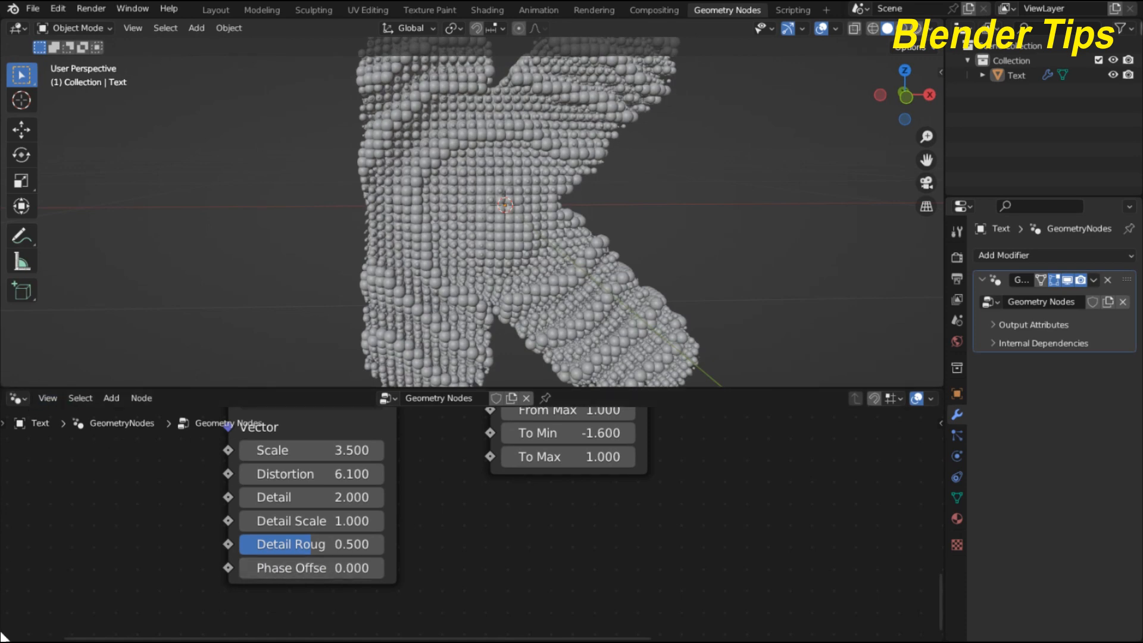
Split a new area off the lower part of the node editor and turn it into a Timeline
left_click_drag(3, 637, 18, 541)
left_click(16, 559)
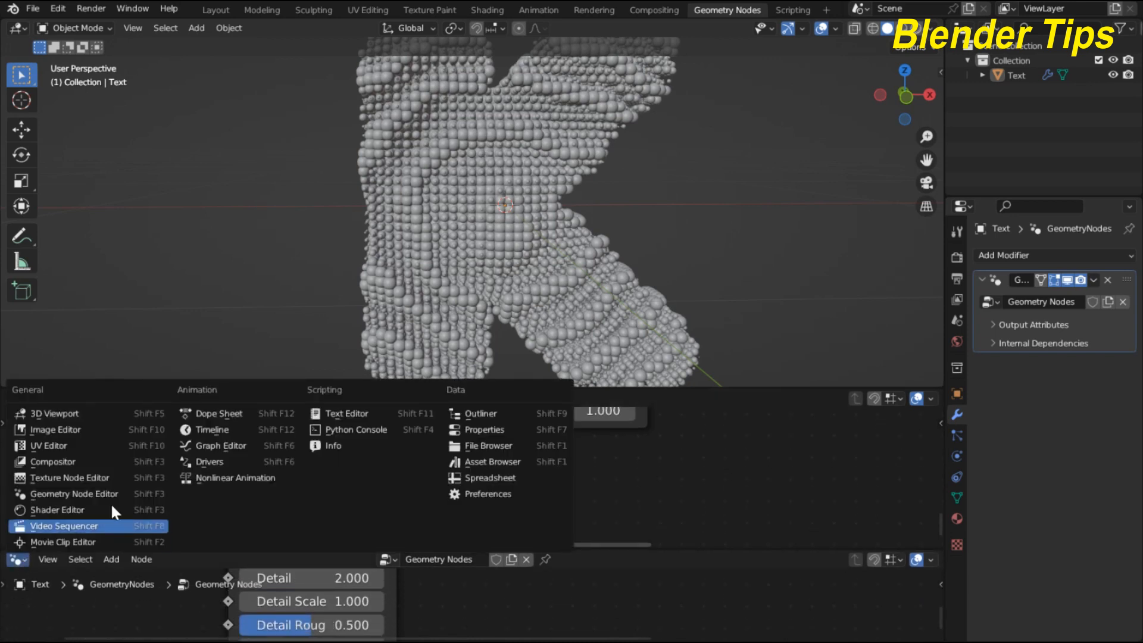
left_click(208, 430)
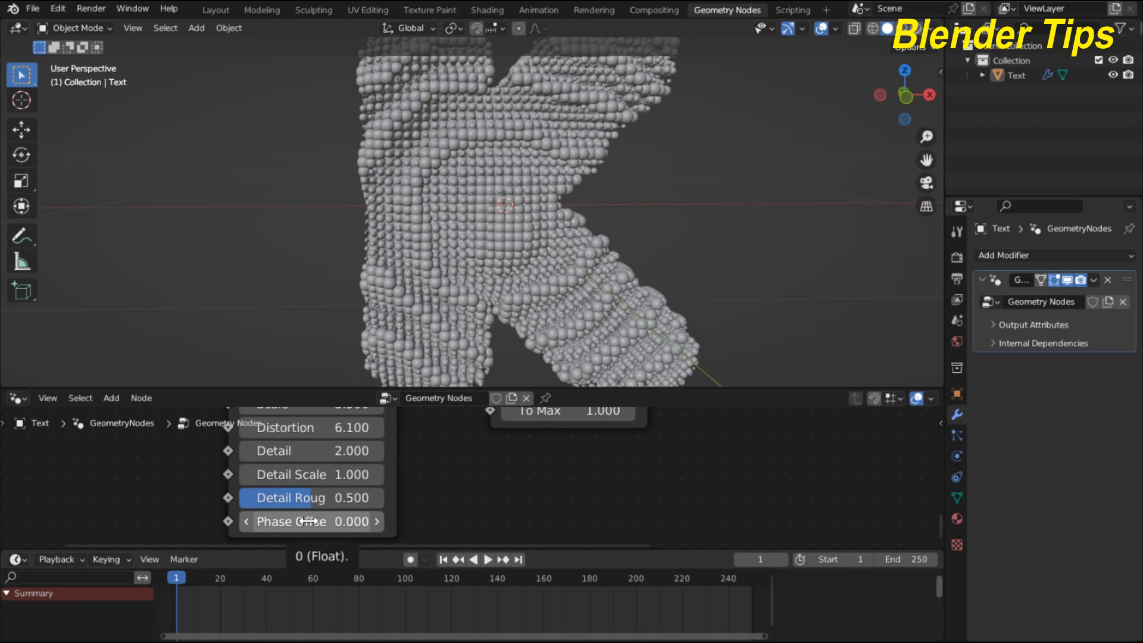
Keyframe the Wave Texture's Phase Offset of 0 at frame 1 and set the animation's end frame to 100
key("i")
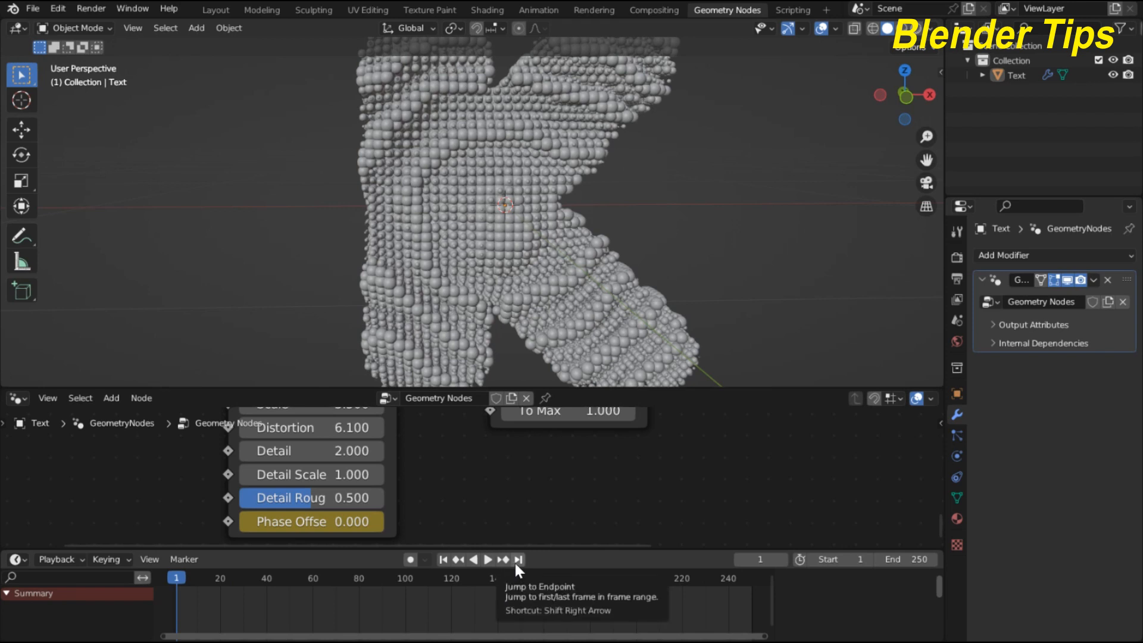
left_click(902, 562)
type("100")
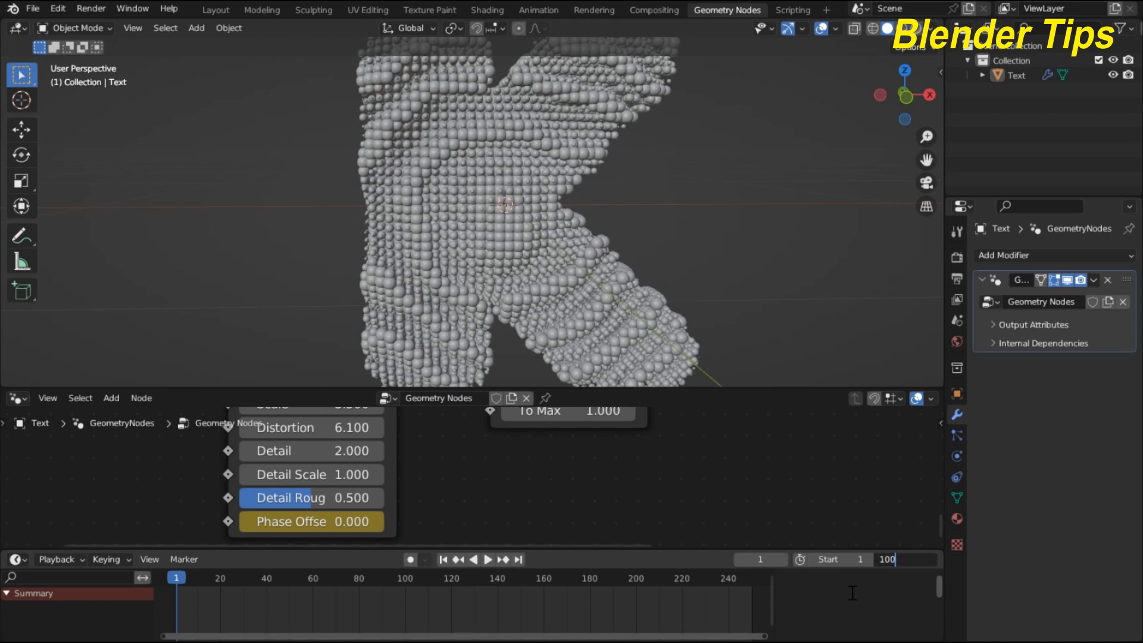
key("Return")
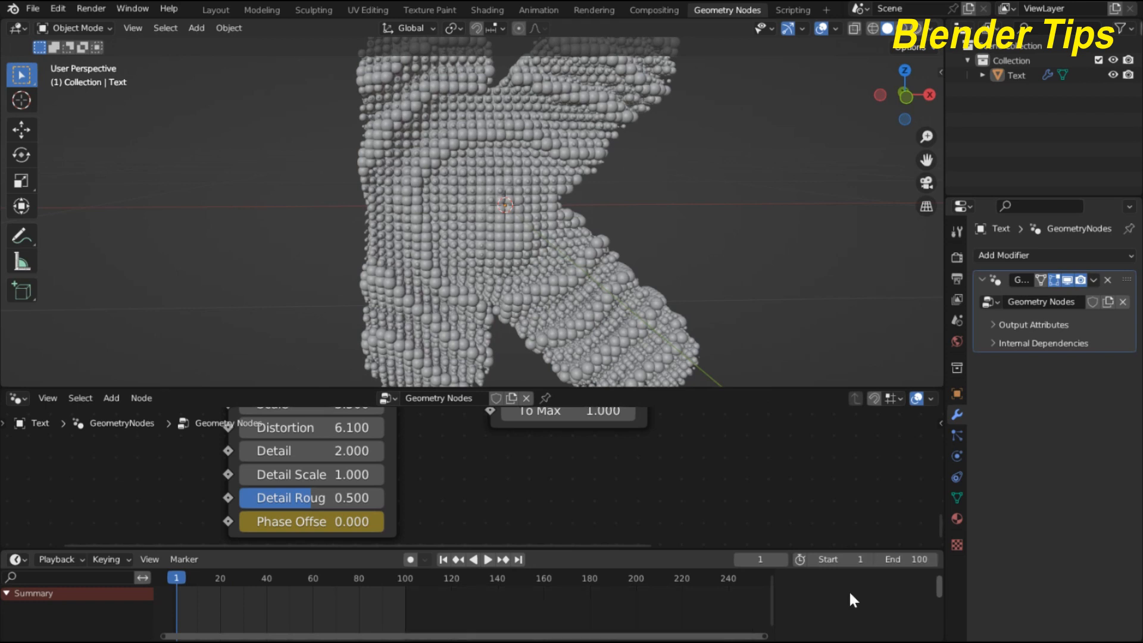
At frame 100, set the Wave Texture's Phase Offset to 30 and keyframe it
left_click(518, 560)
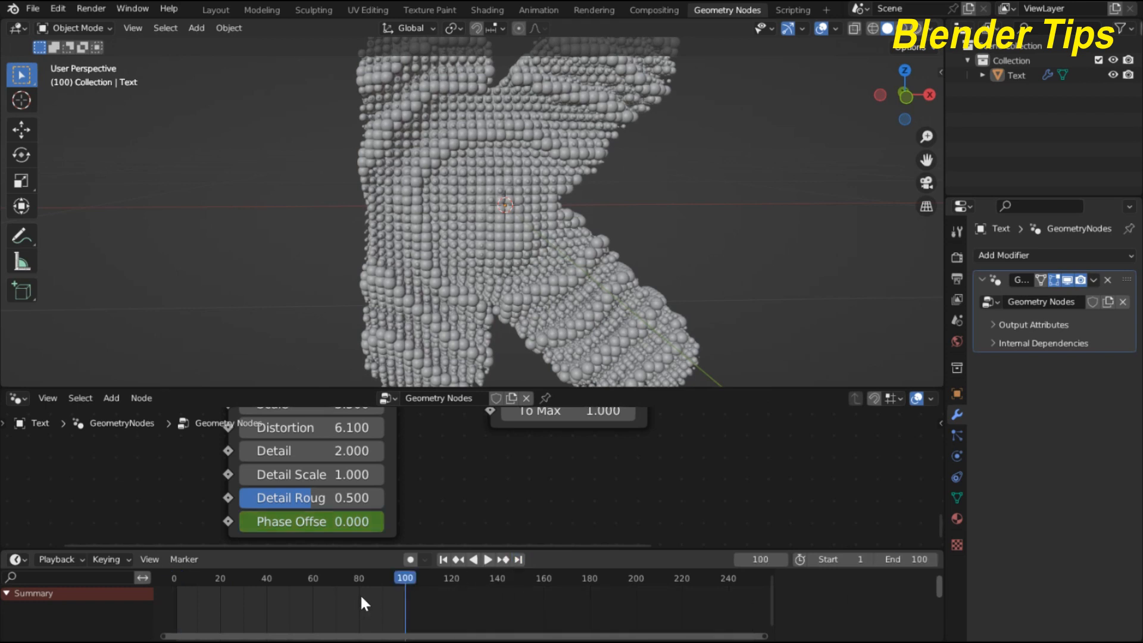
left_click(309, 523)
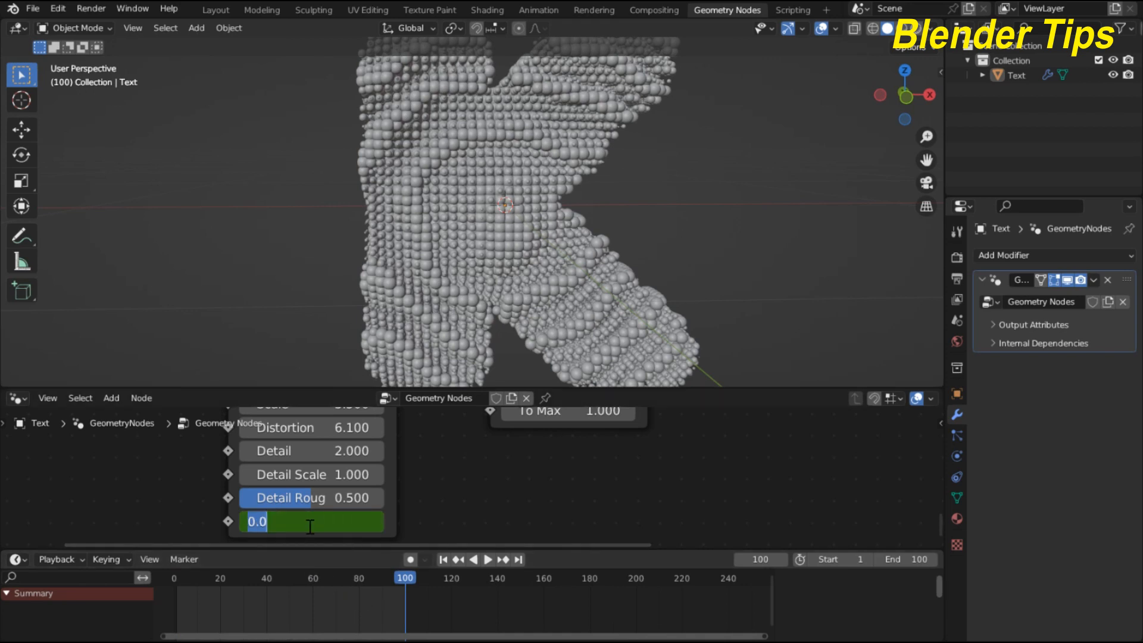
type("30")
key("Return")
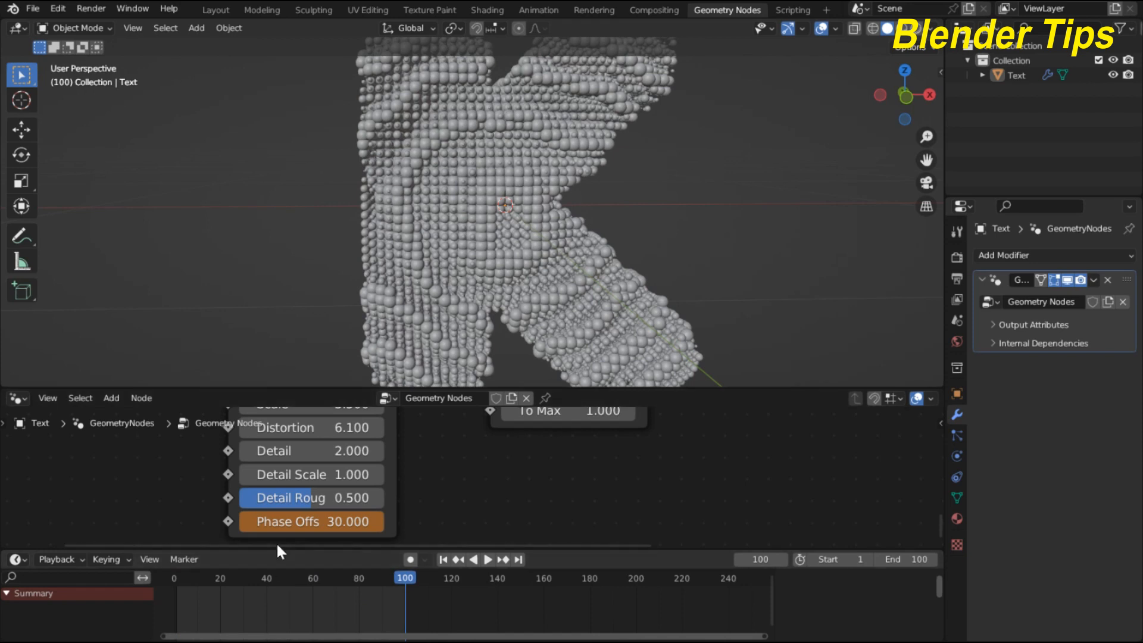
key("i")
Return to the first frame and play the sphere wave animation with the whole letter K in view
left_click(443, 559)
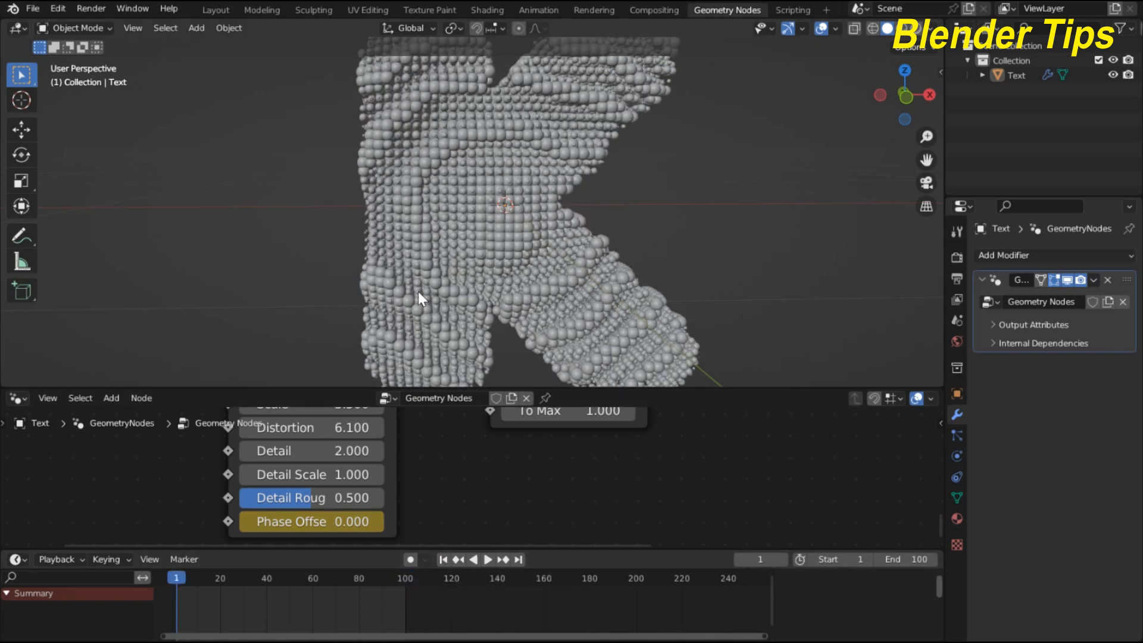
scroll(420, 291, "down", 3)
scroll(431, 290, "up", 3)
scroll(431, 289, "down", 1)
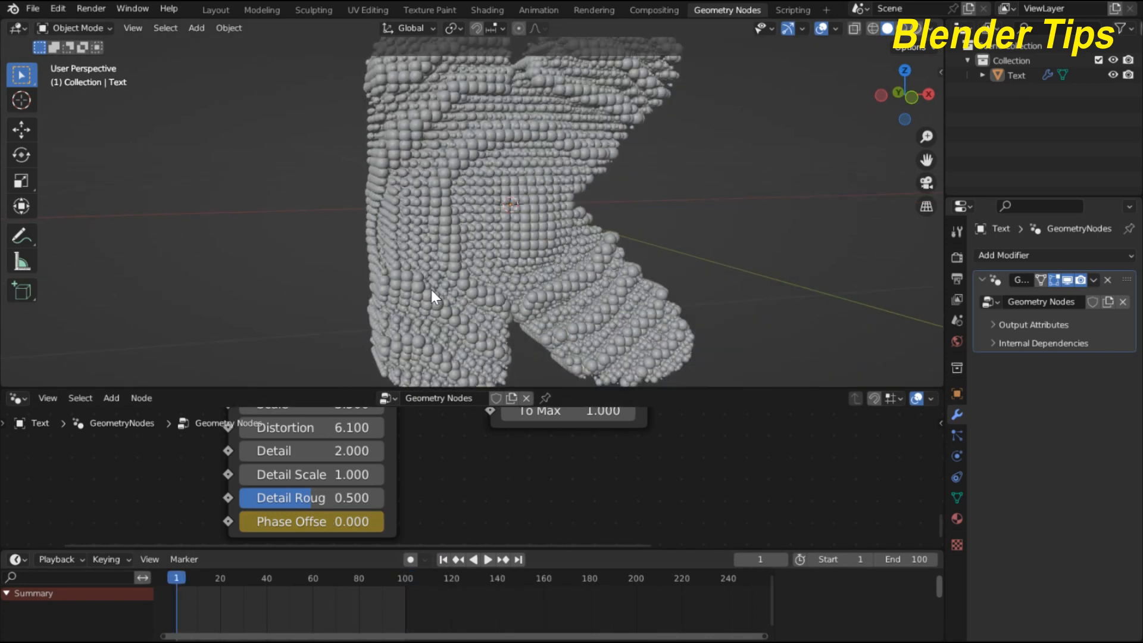
scroll(306, 255, "down", 1)
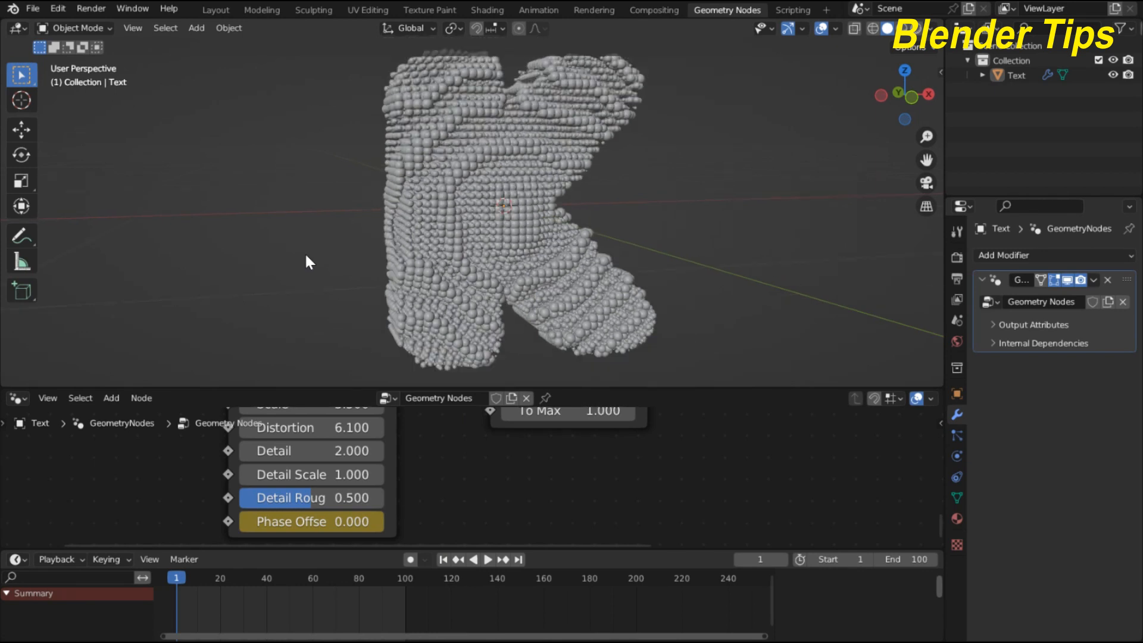
key("space")
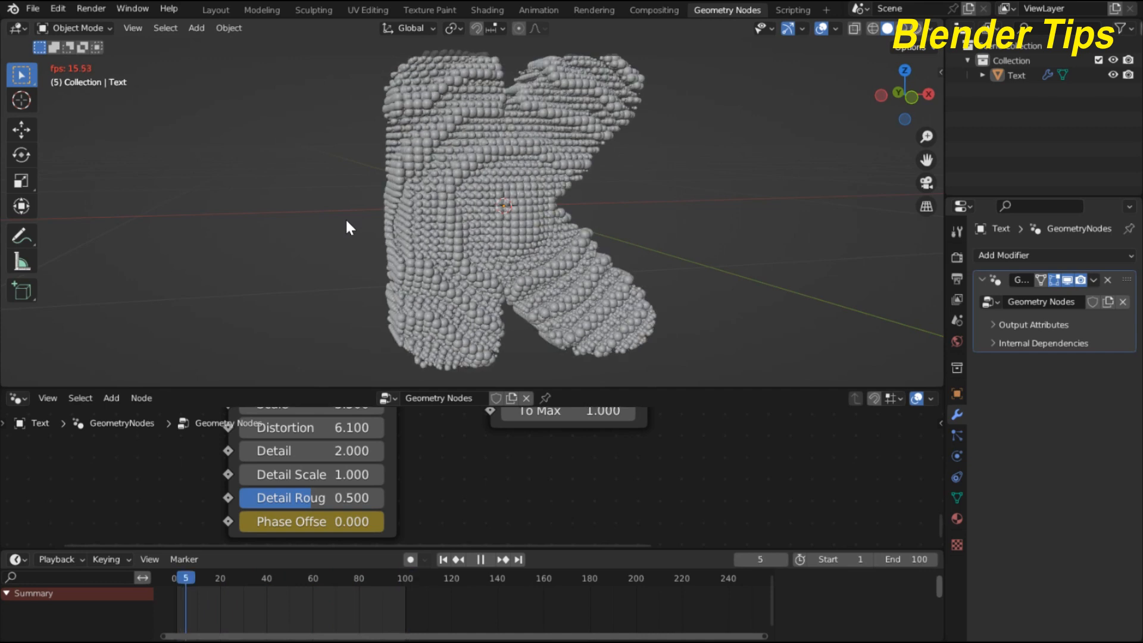
Stop playback, set the Phase Offset keyframes' interpolation to Linear and return to the first frame
key("space")
right_click(283, 610)
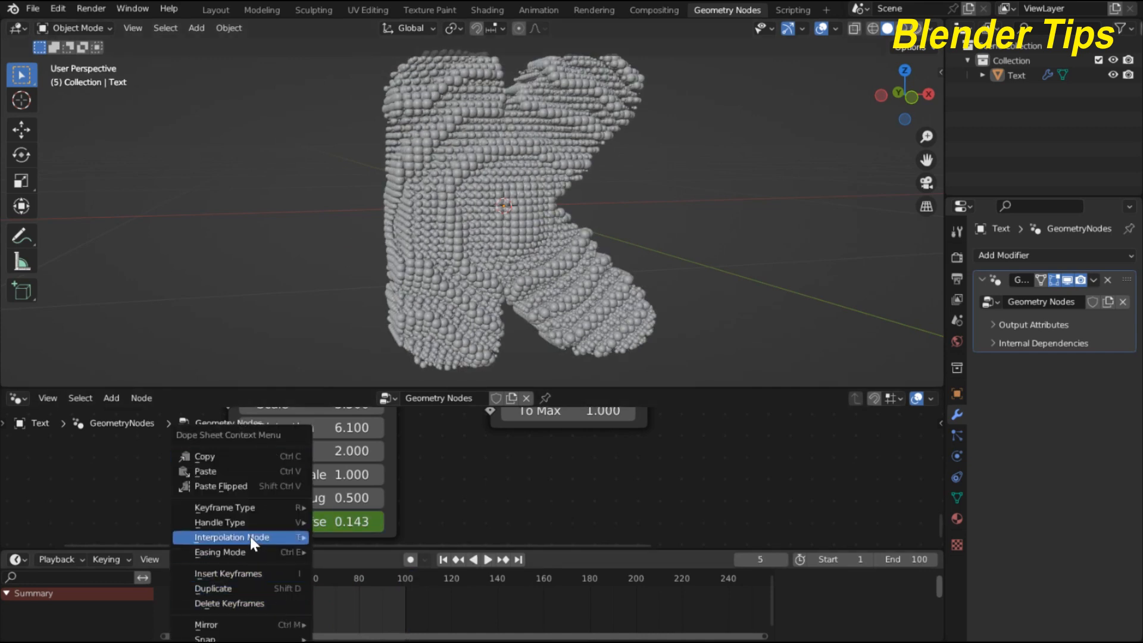
mouse_move(250, 537)
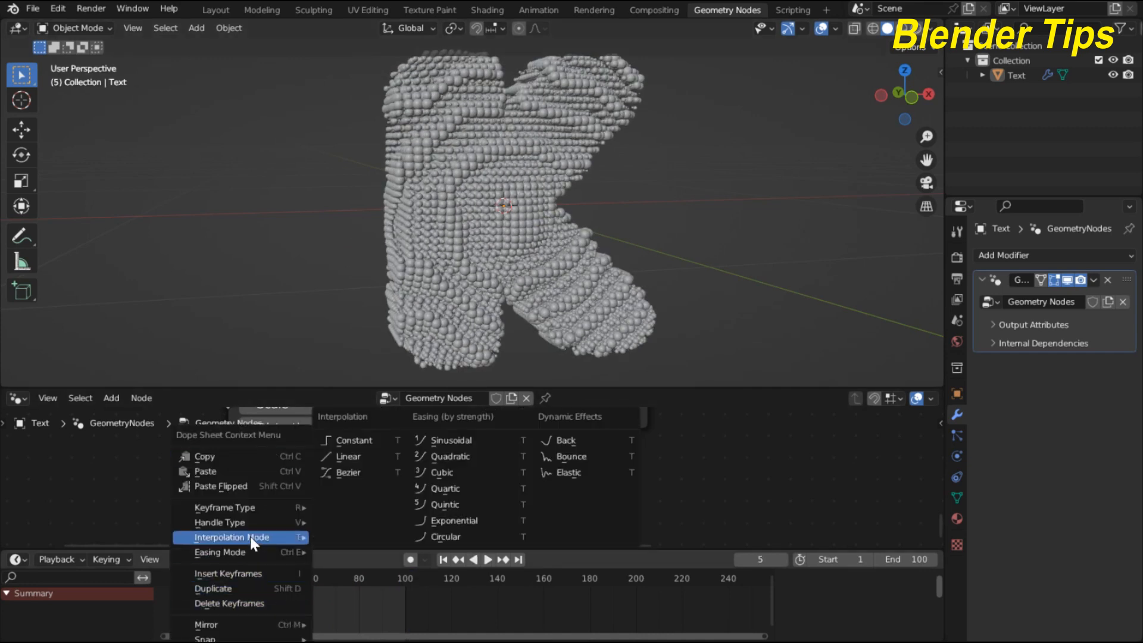
left_click(351, 457)
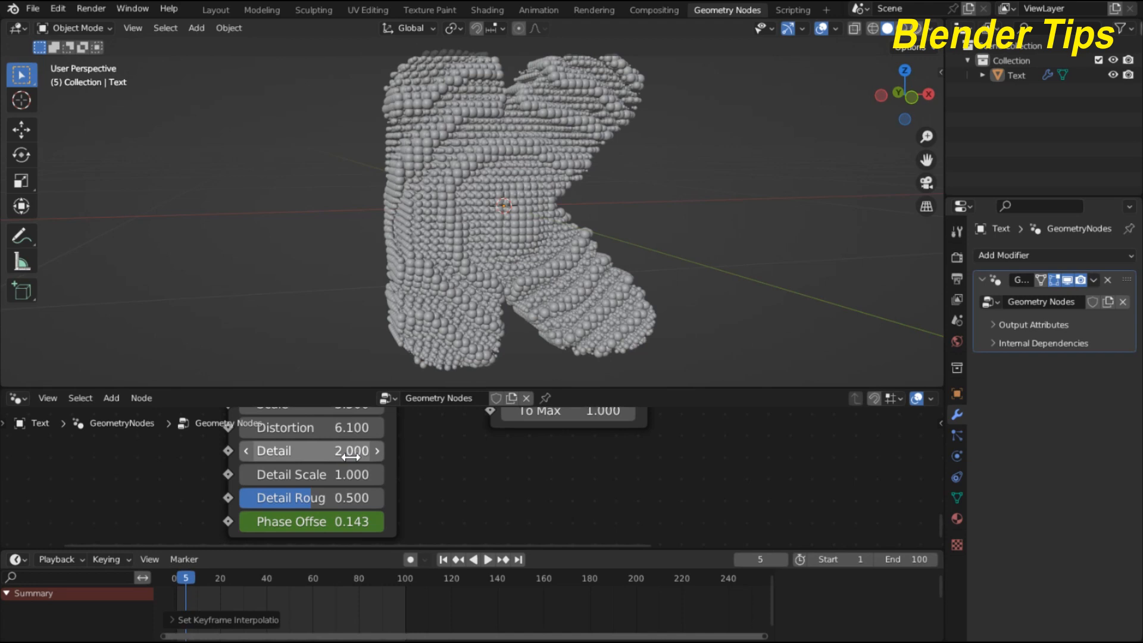
left_click(441, 561)
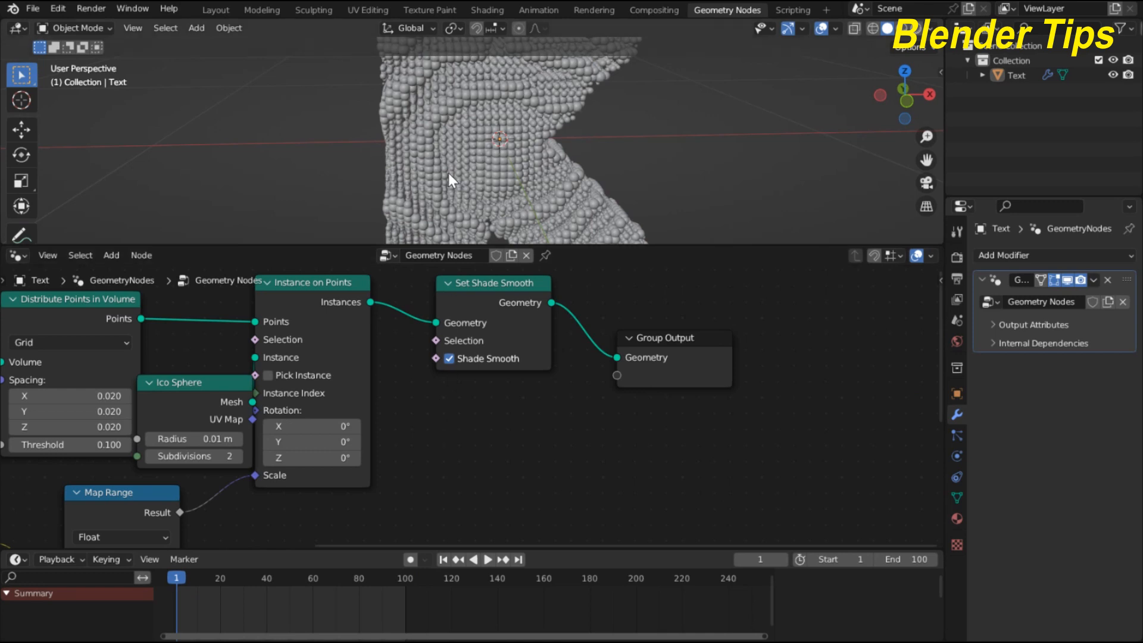
Add a Set Material node between Set Shade Smooth and Group Output
key("shift+a")
left_click(494, 377)
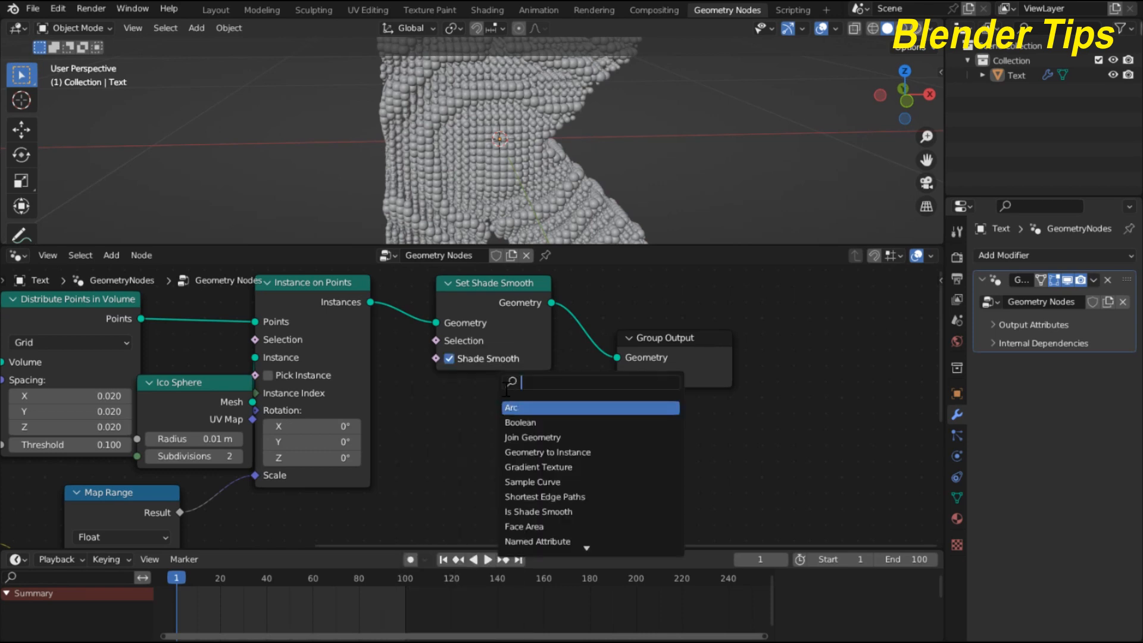
type("SET")
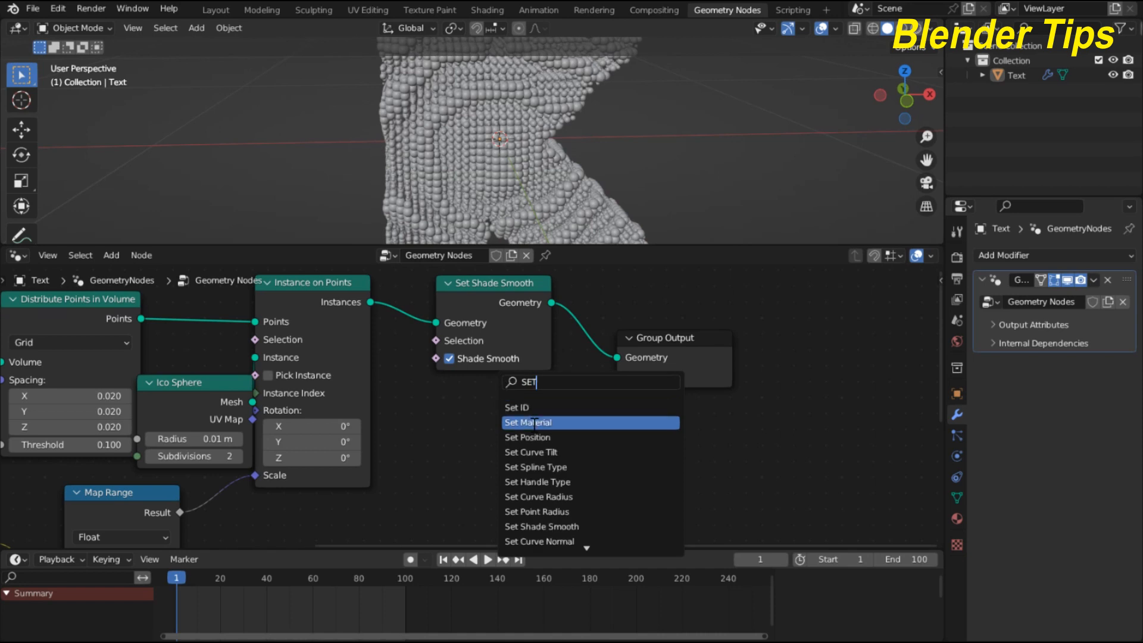
left_click(534, 422)
left_click(574, 384)
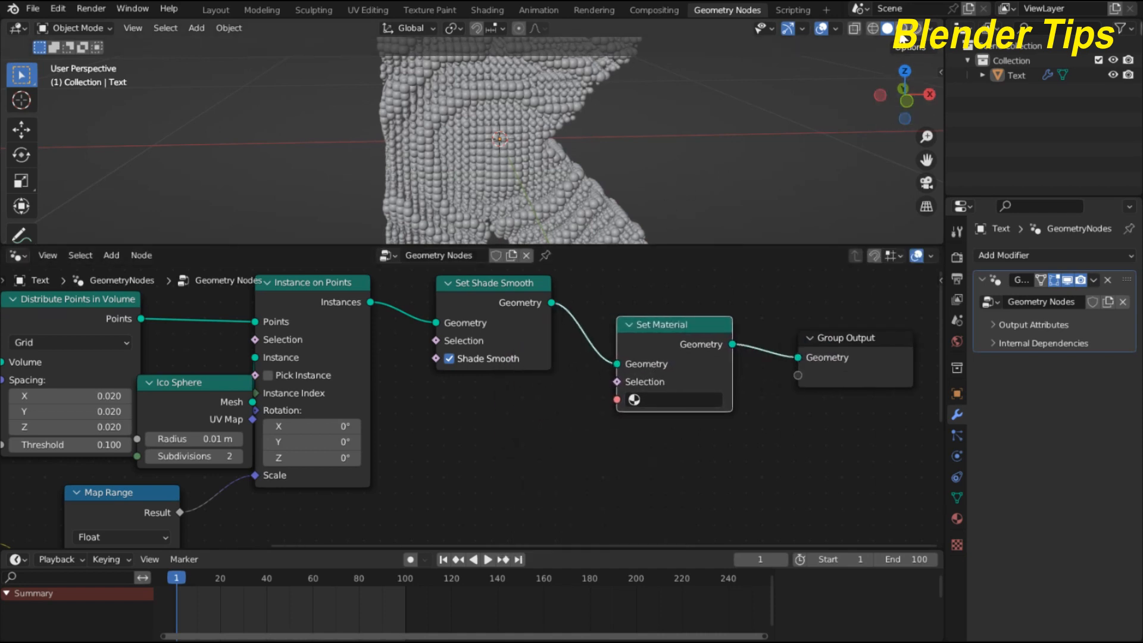
Enlarge the 3D viewport and give the text object a new material with an orange-red base color
scroll(637, 119, "down", 5)
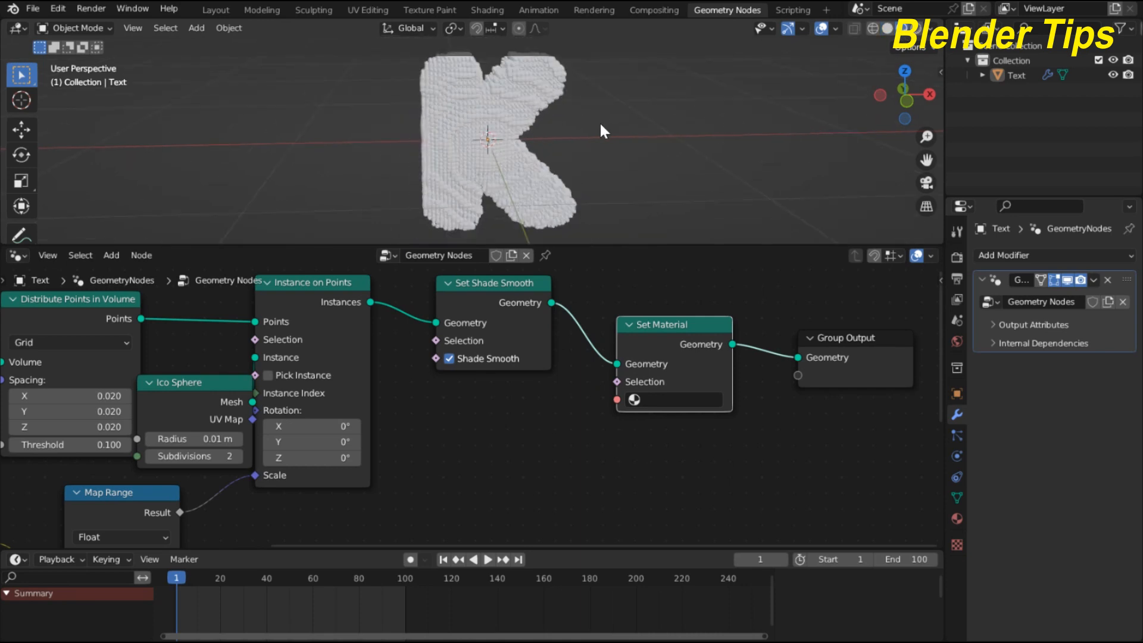
left_click_drag(573, 245, 546, 377)
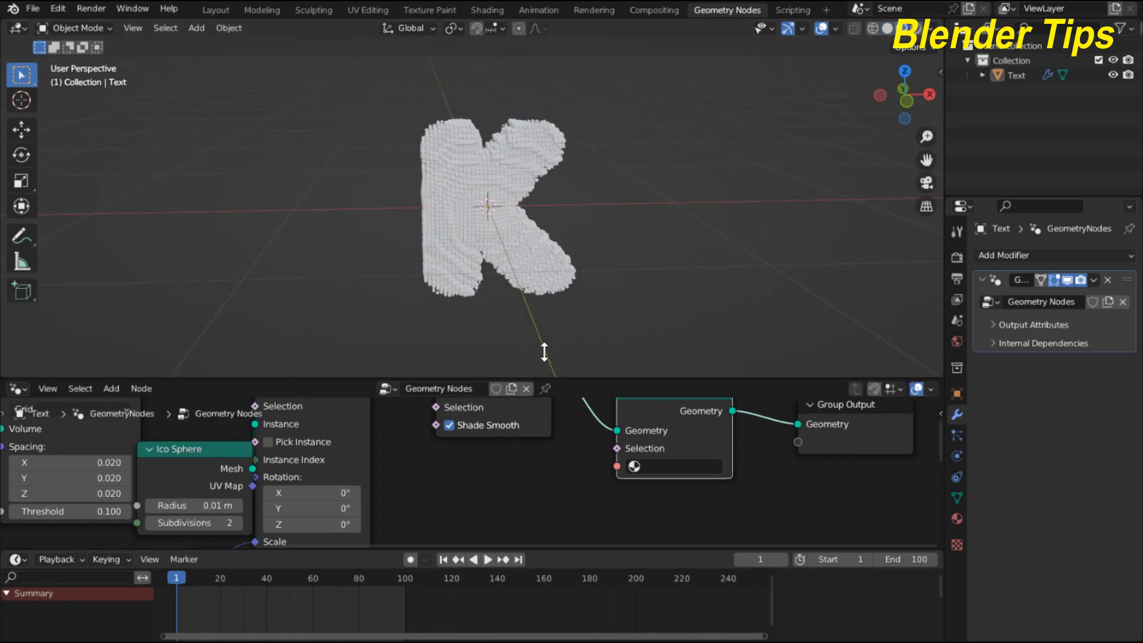
scroll(500, 251, "up", 4)
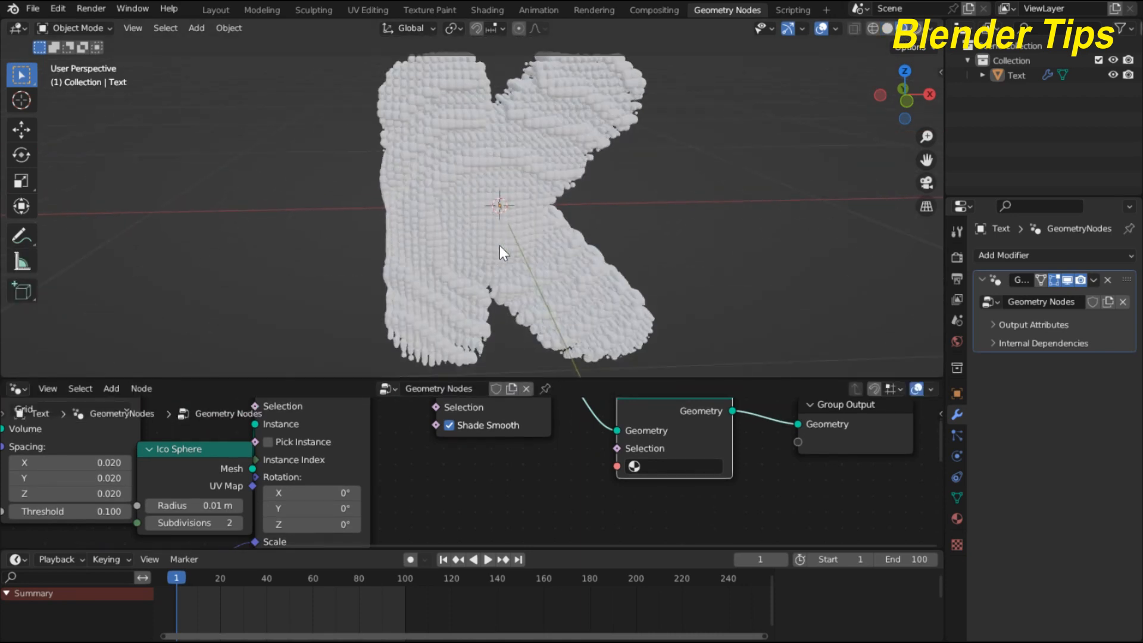
left_click(956, 519)
left_click(1011, 319)
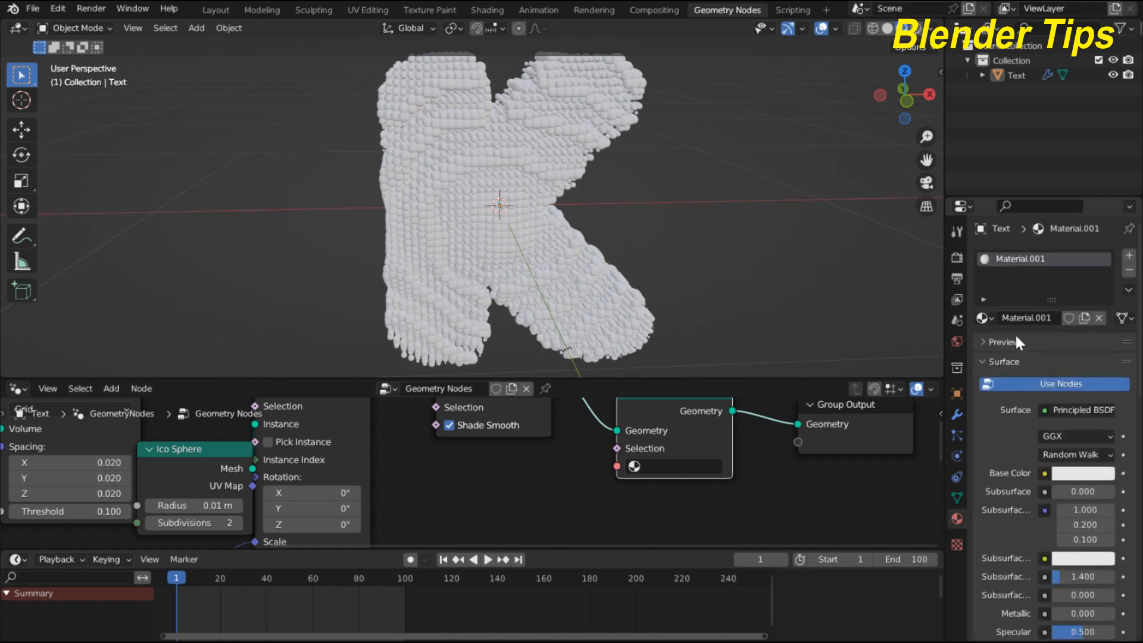
left_click(1072, 475)
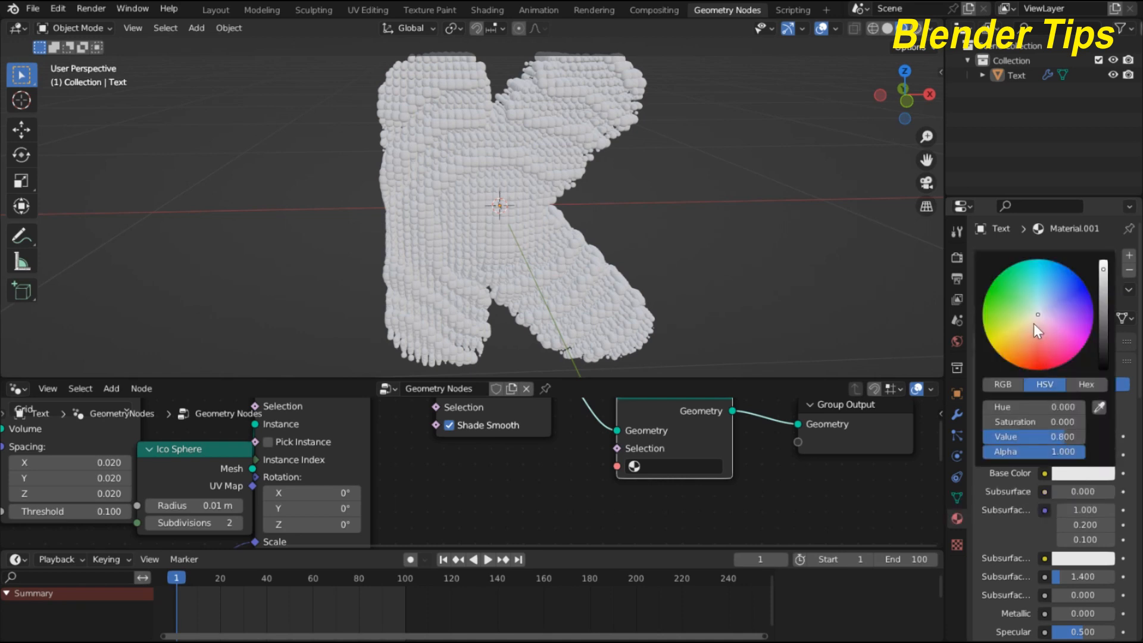
left_click_drag(1033, 317, 1028, 368)
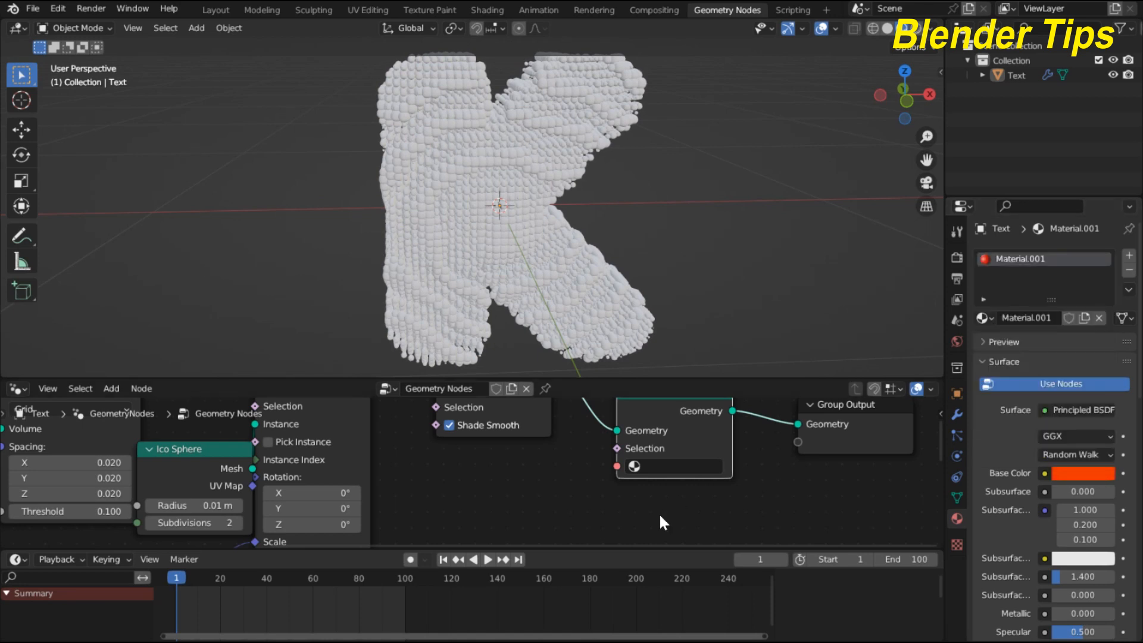
Assign the orange-red Material.001 to the spheres in the Set Material node
scroll(622, 495, "up", 1)
left_click(691, 465)
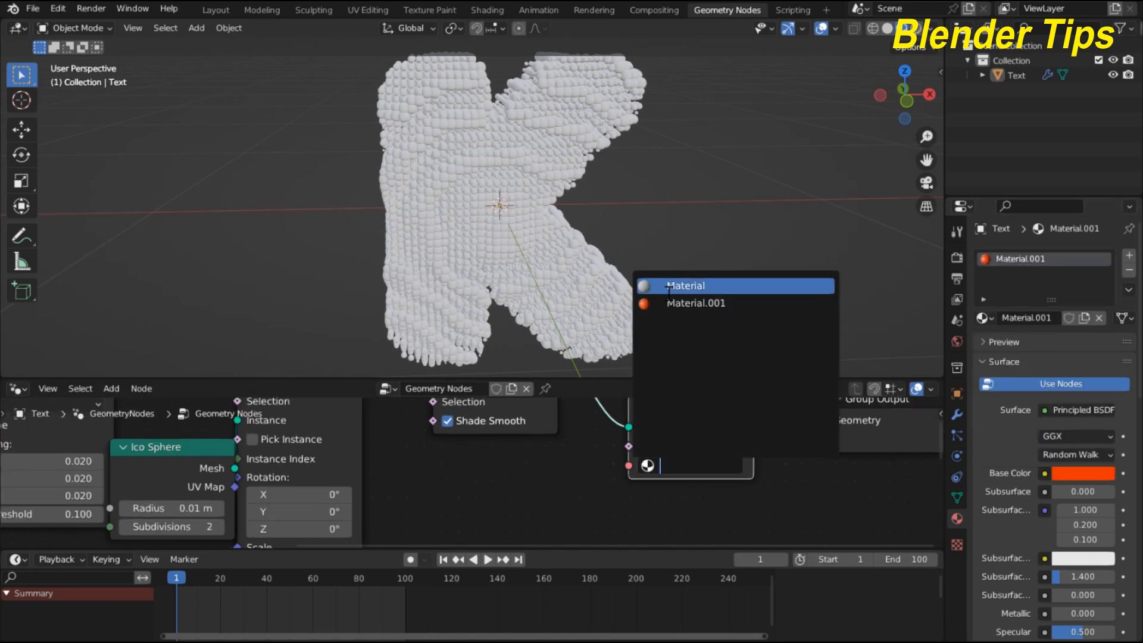
left_click(695, 303)
scroll(495, 181, "up", 3)
scroll(494, 178, "down", 4)
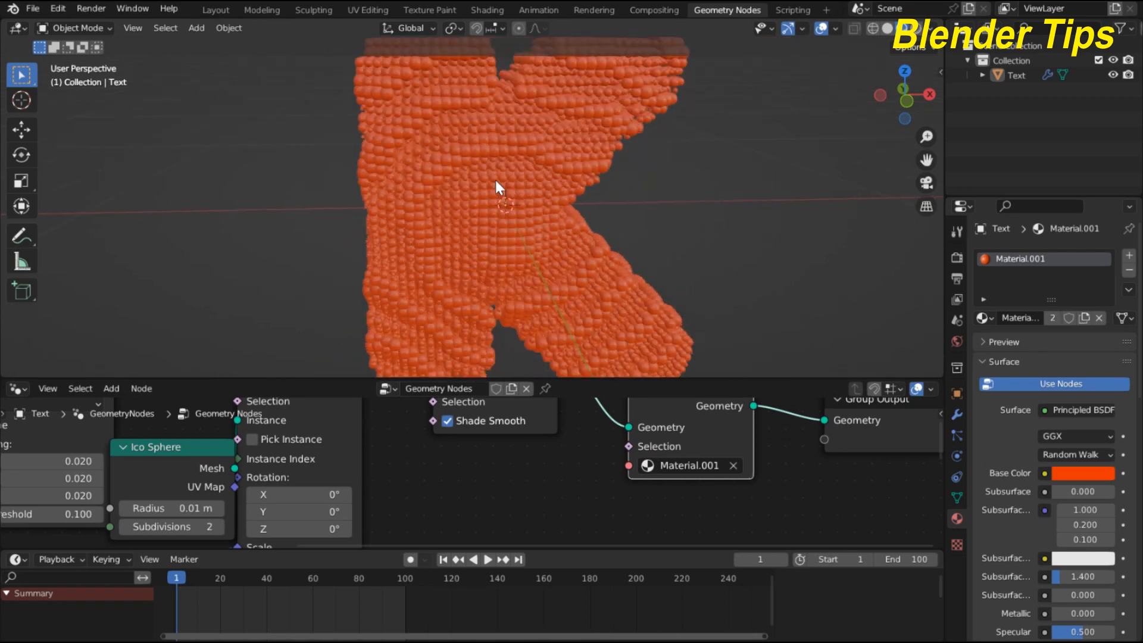
In the Layout workspace, enlarge the Timeline slightly and play the animation with the whole orange-red letter K in view
middle_click_drag(495, 179, 558, 187)
scroll(554, 183, "up", 4)
scroll(554, 184, "down", 3)
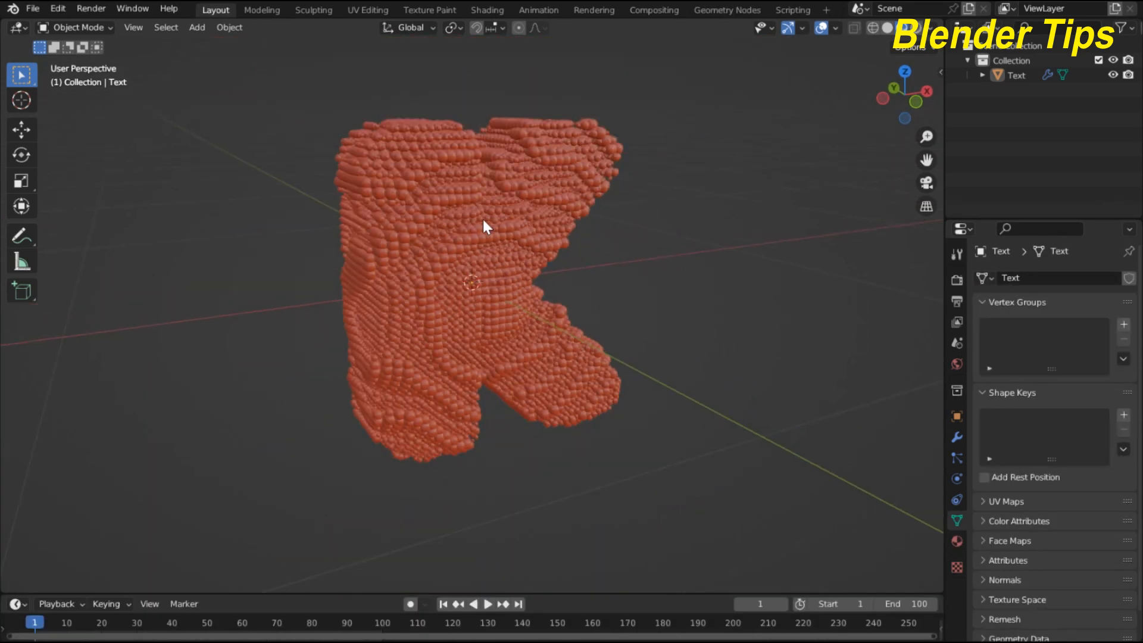
middle_click_drag(482, 217, 476, 208)
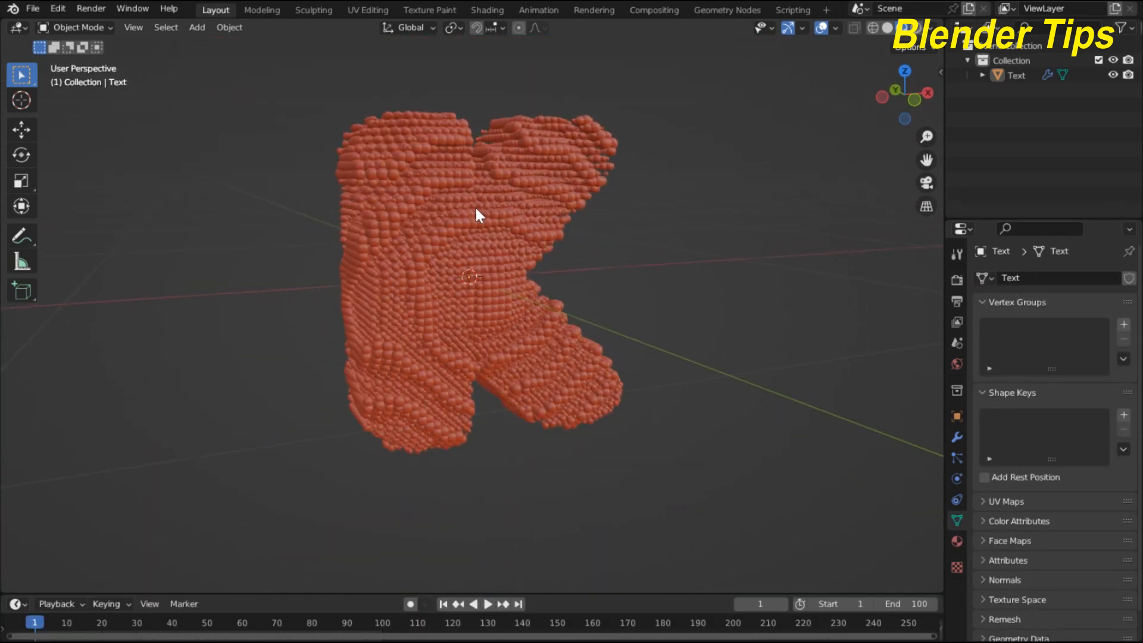
left_click_drag(320, 594, 315, 567)
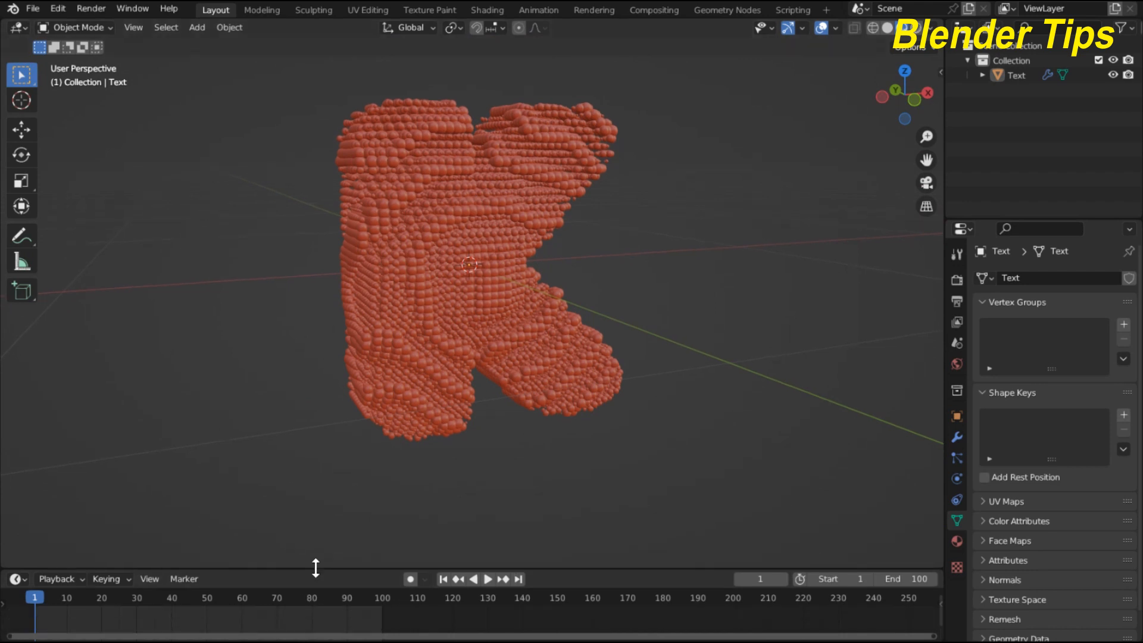
scroll(405, 327, "up", 2)
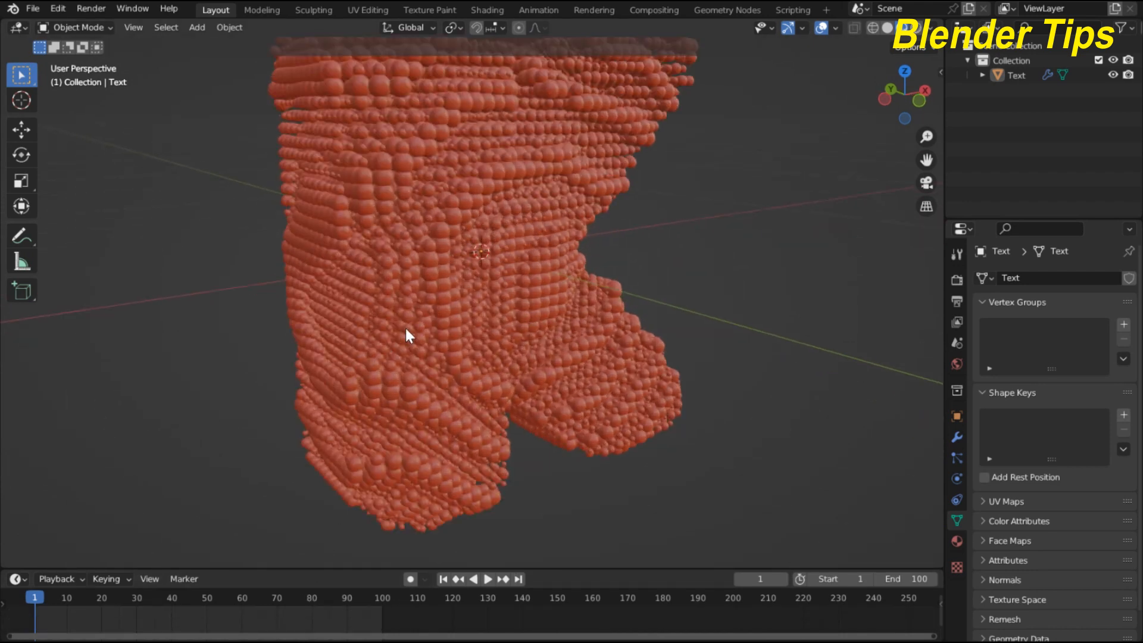
scroll(378, 323, "down", 1)
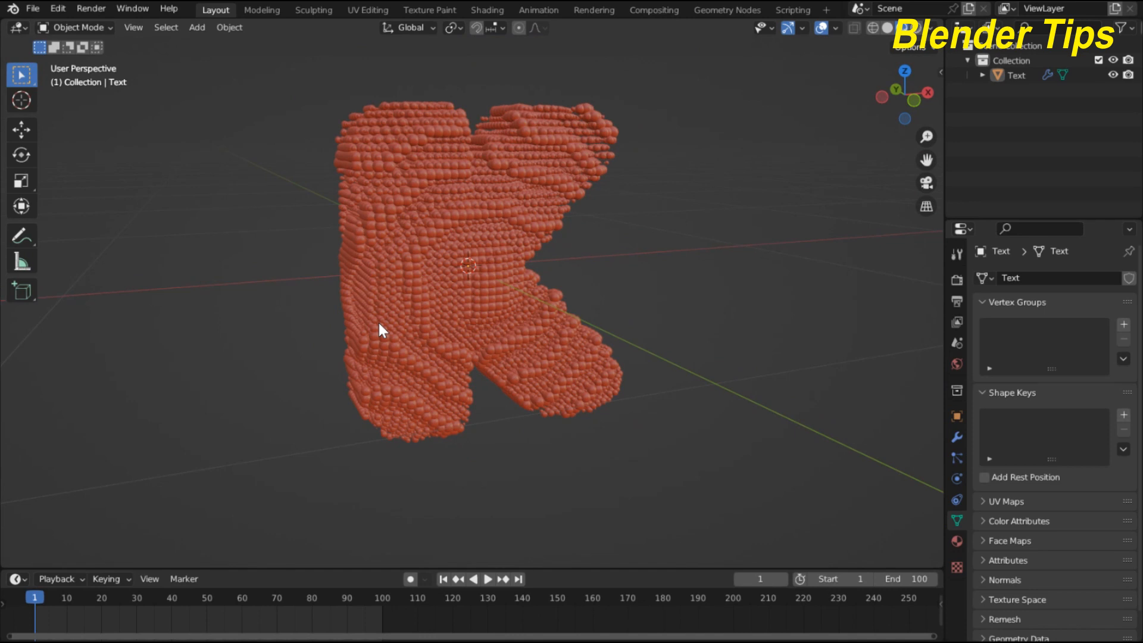
key("space")
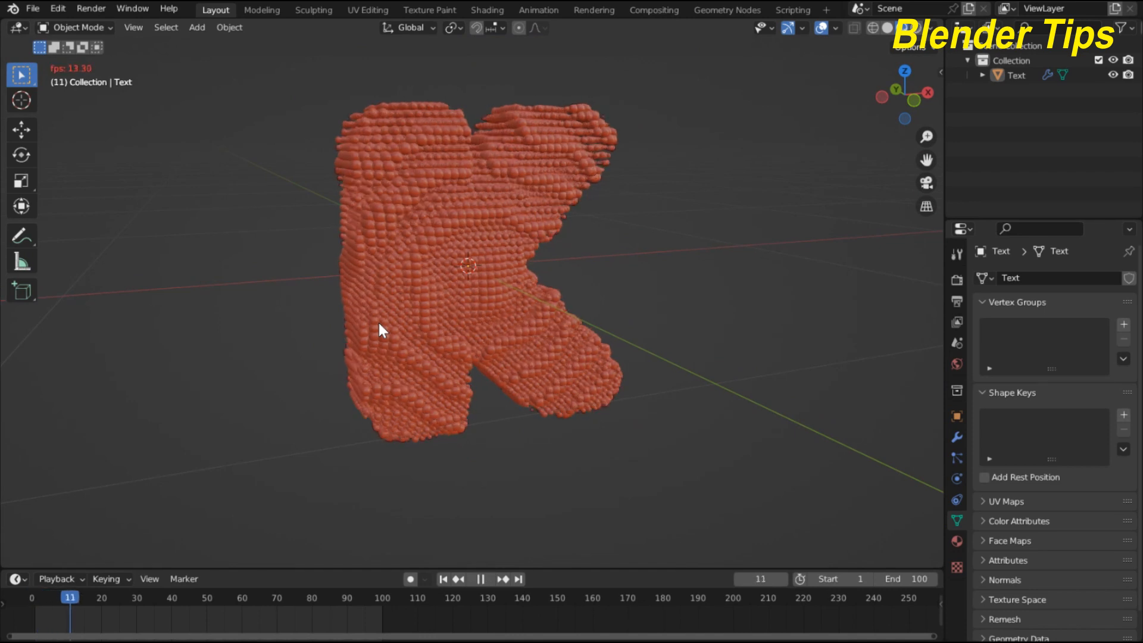
scroll(377, 320, "up", 1)
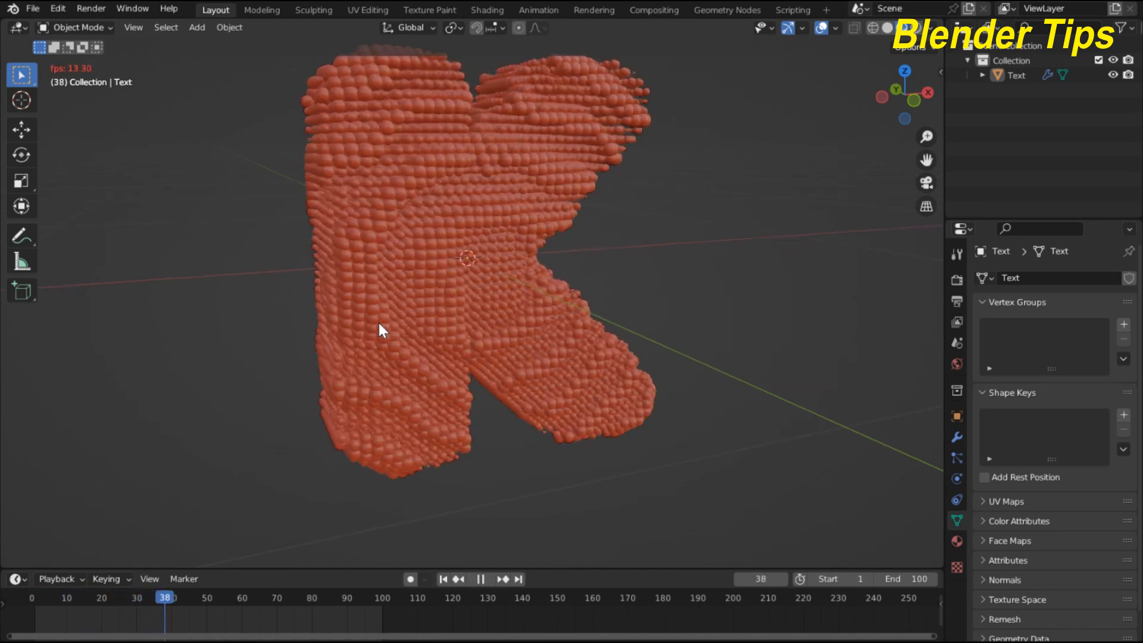